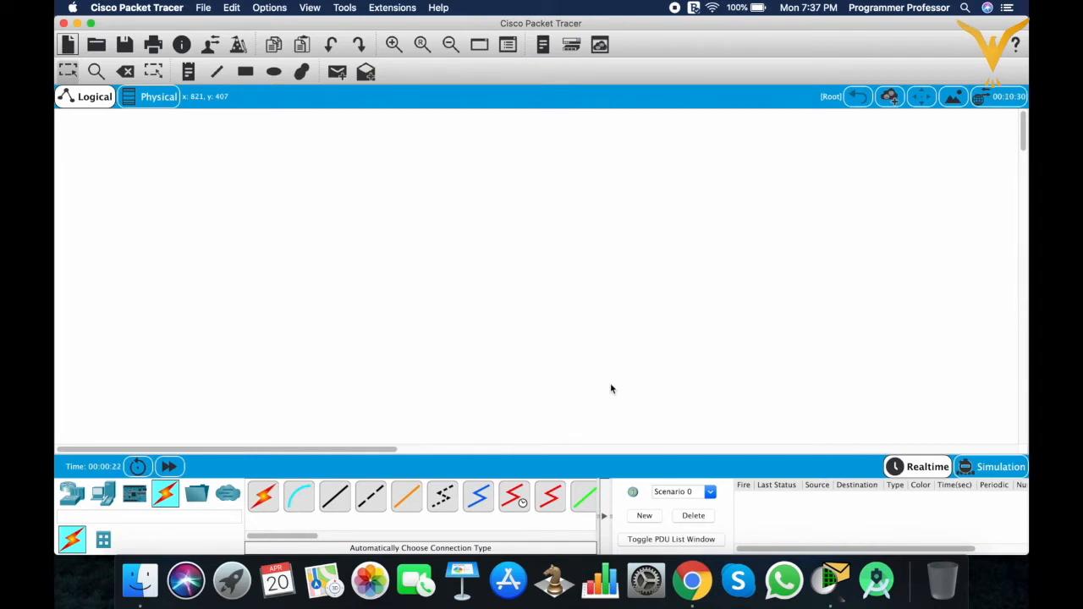
# Place a generic Router-PT in the upper middle of the logical workspace
pyautogui.click(84, 503)
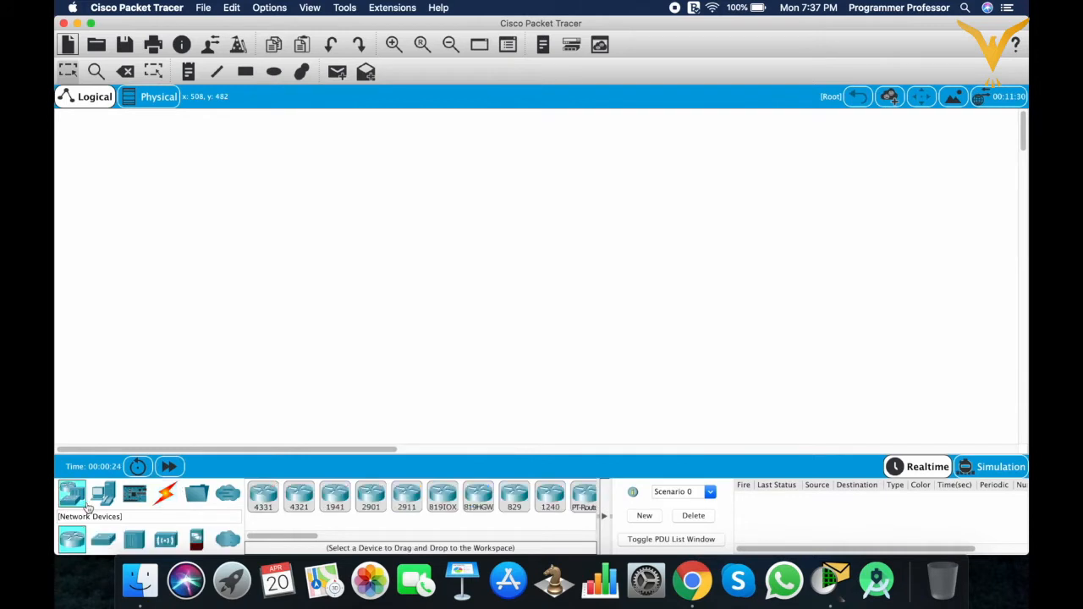
pyautogui.moveTo(304, 538); pyautogui.dragTo(375, 537)
pyautogui.click(251, 498)
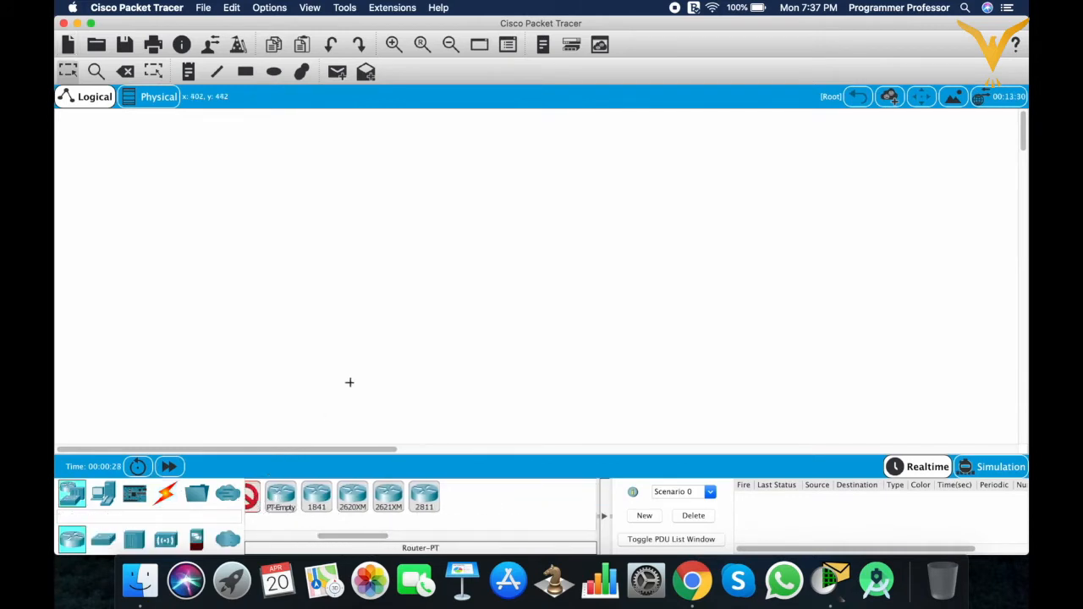
pyautogui.click(479, 179)
pyautogui.moveTo(479, 182); pyautogui.dragTo(505, 184)
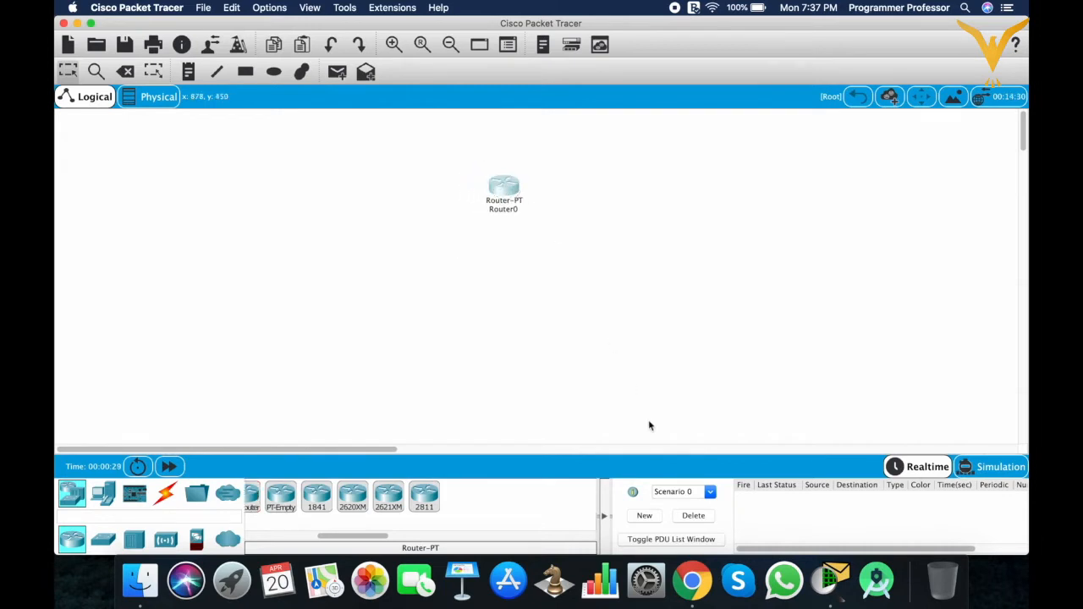
# Place a generic Switch-PT directly below the router in the workspace
pyautogui.click(600, 528)
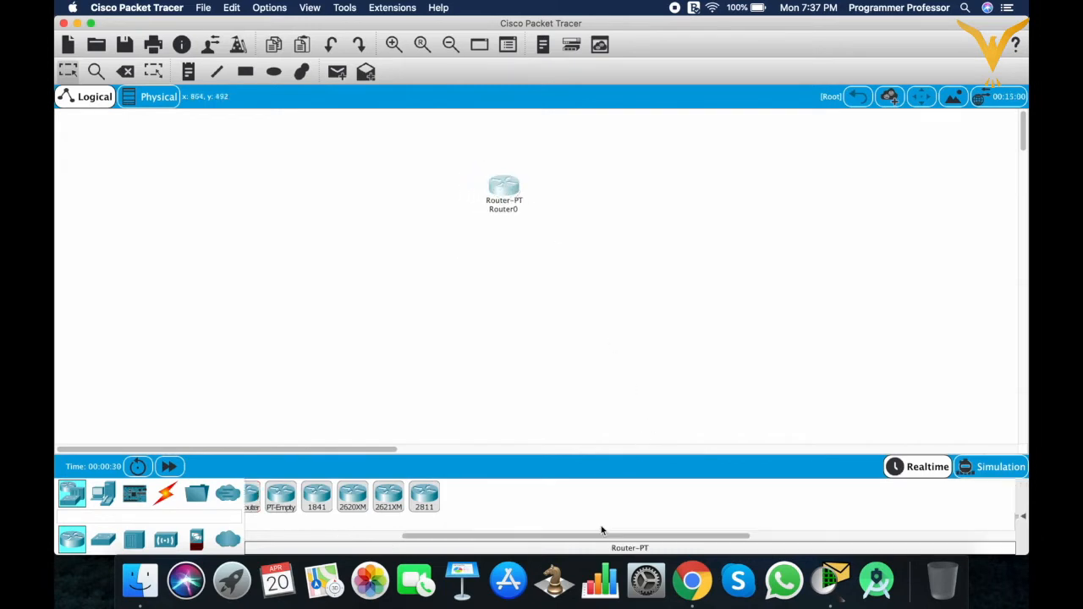
pyautogui.click(102, 540)
pyautogui.click(315, 506)
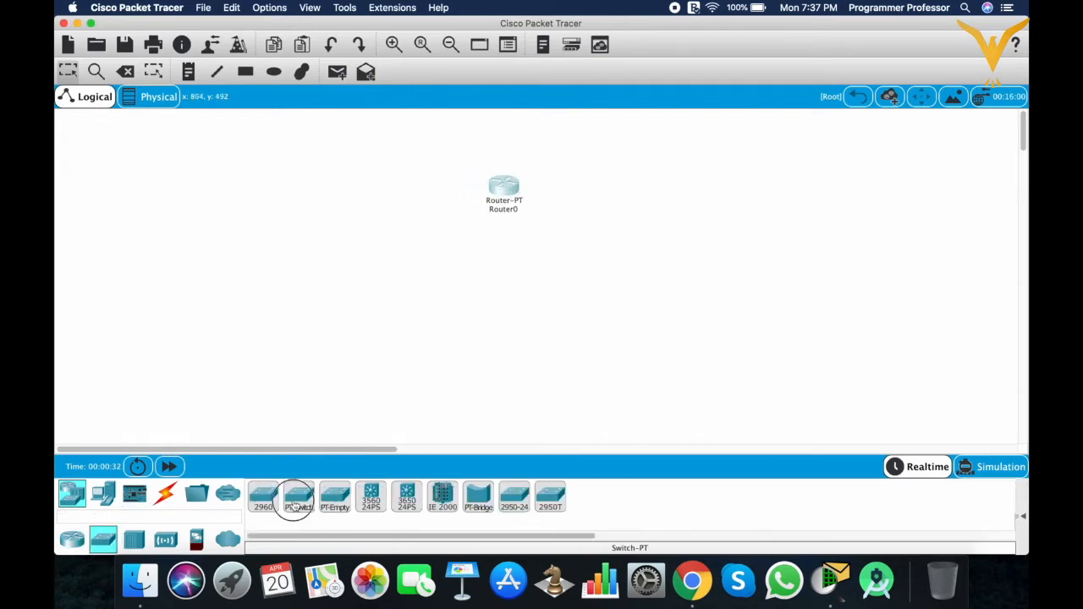
pyautogui.click(496, 289)
pyautogui.moveTo(498, 294); pyautogui.dragTo(503, 302)
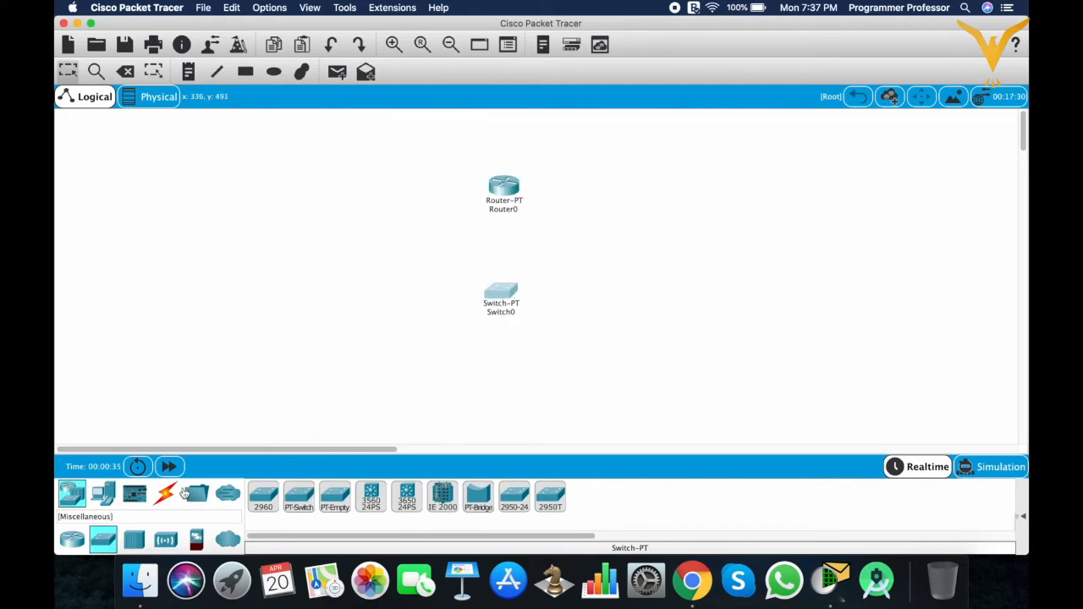
# Place two PC-PT end devices side by side below the switch, one to its lower left and one beneath it
pyautogui.click(105, 497)
pyautogui.click(263, 497)
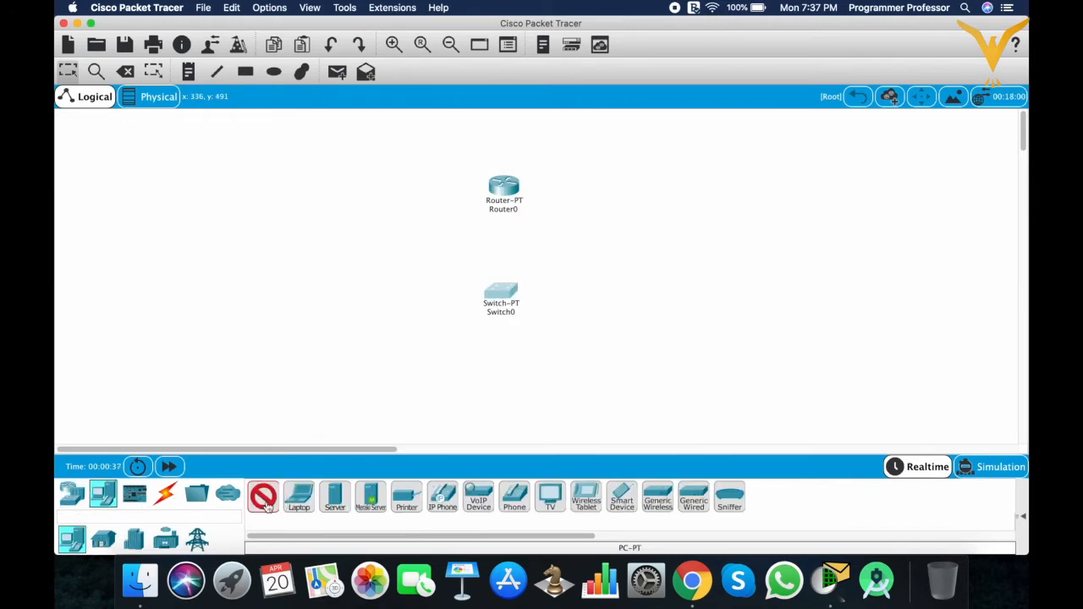
pyautogui.click(349, 390)
pyautogui.click(263, 497)
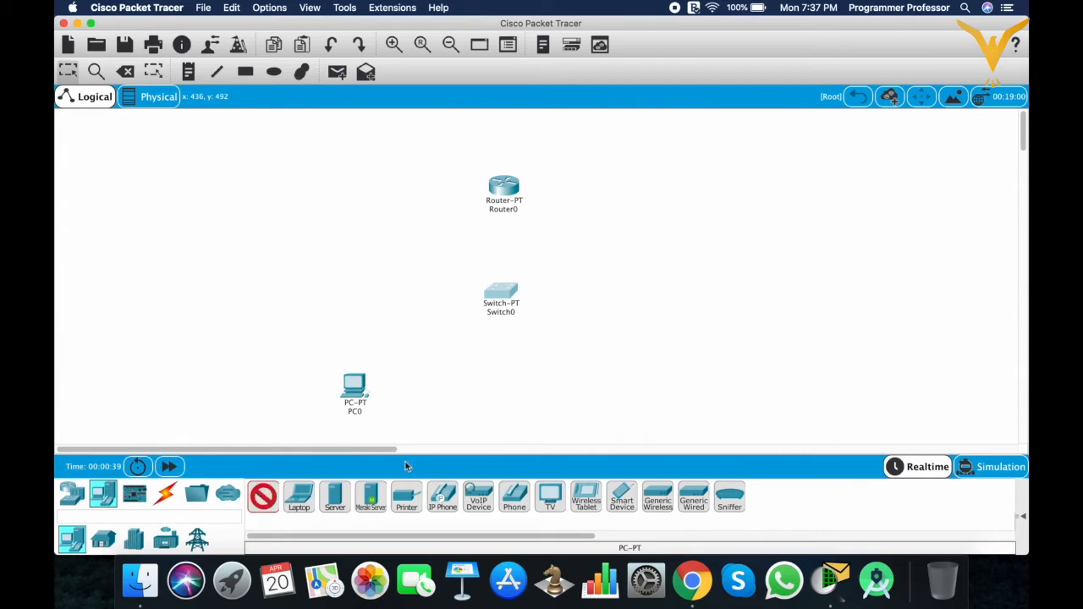
pyautogui.click(487, 393)
pyautogui.moveTo(485, 401); pyautogui.dragTo(489, 393)
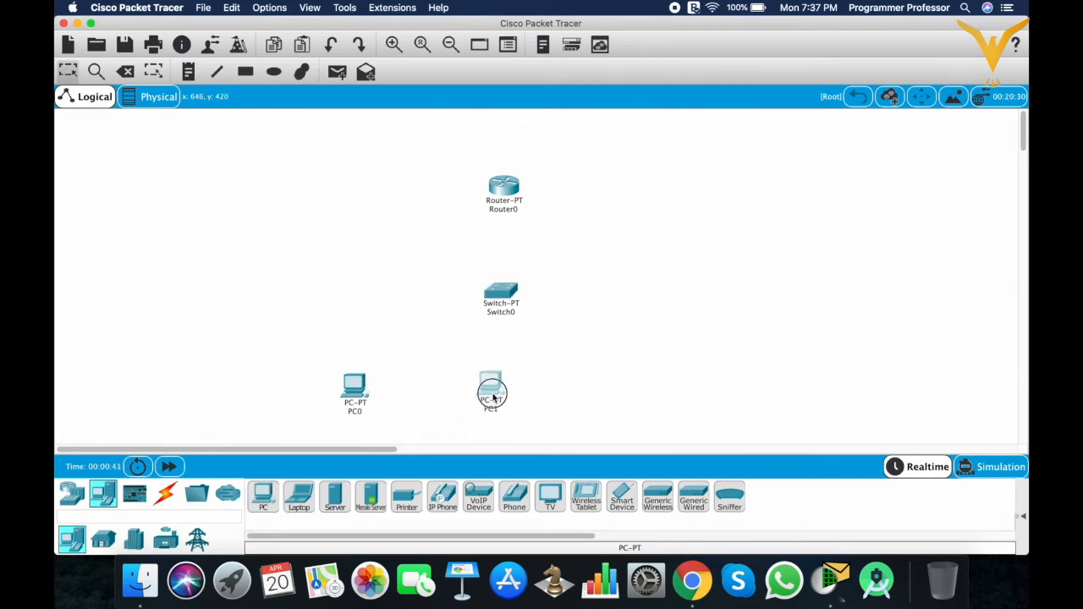
# Place a Server-PT to the right of the two PCs, in the same row
pyautogui.click(335, 496)
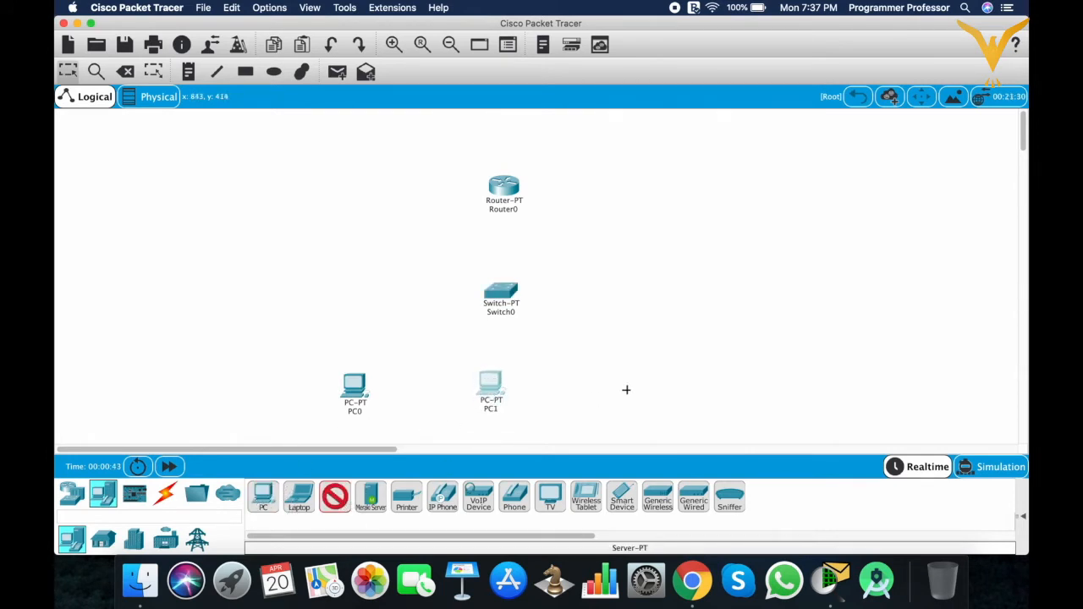
pyautogui.click(601, 383)
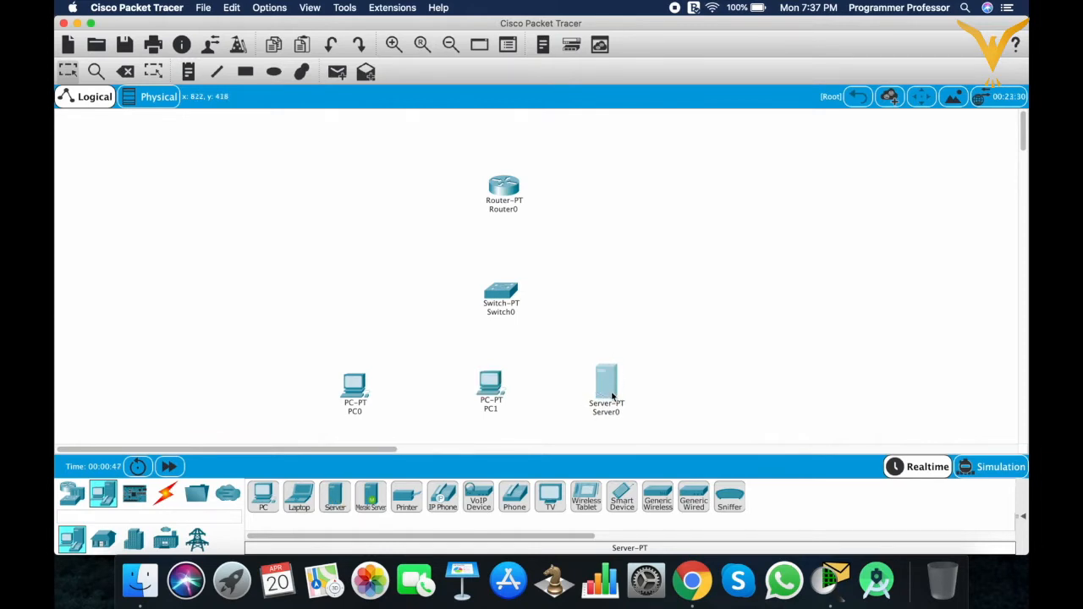
pyautogui.moveTo(613, 396)
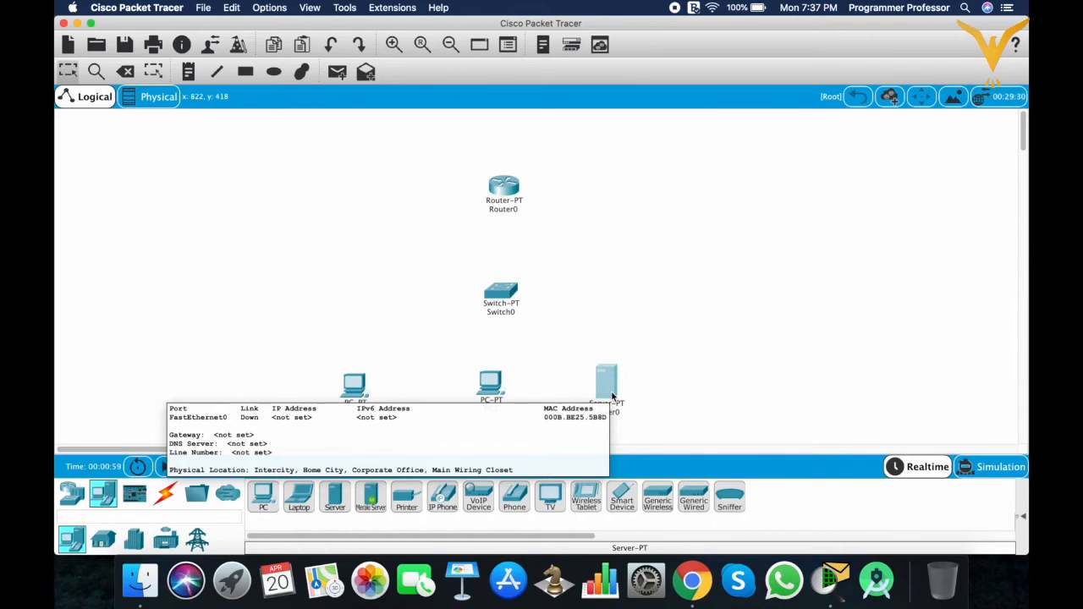
# Connect Router0 to Switch0 and Switch0 to PC0 with the automatically chosen connection type
pyautogui.click(166, 494)
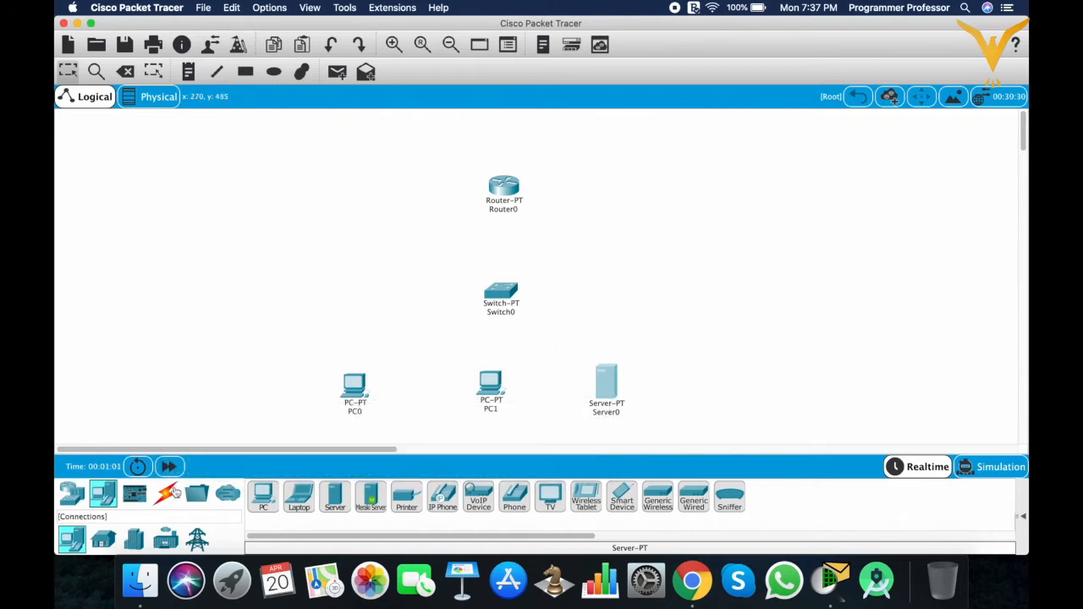
pyautogui.click(263, 495)
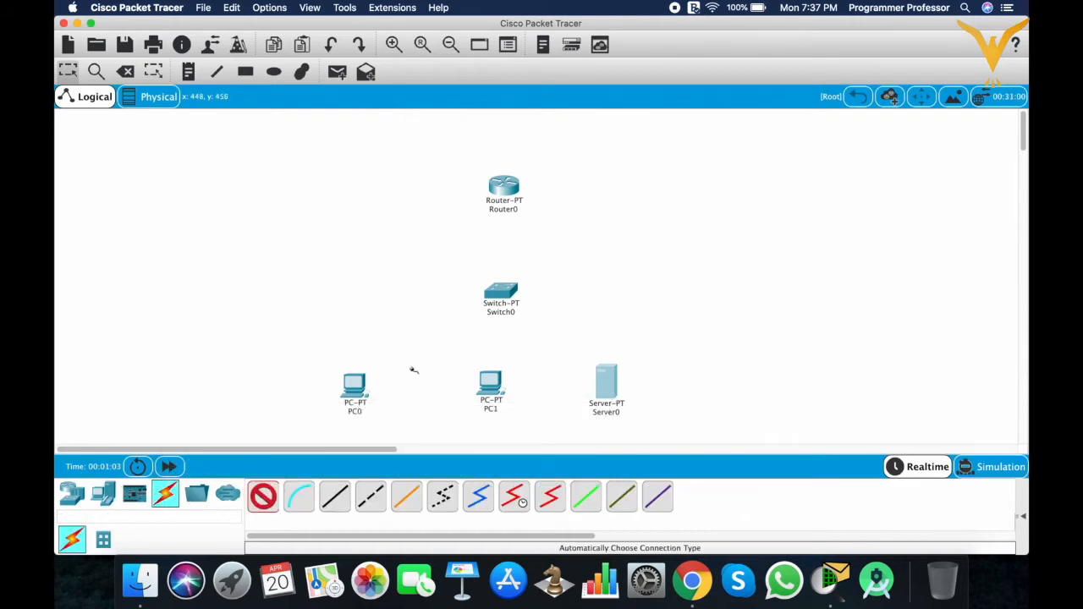
pyautogui.click(503, 184)
pyautogui.click(501, 292)
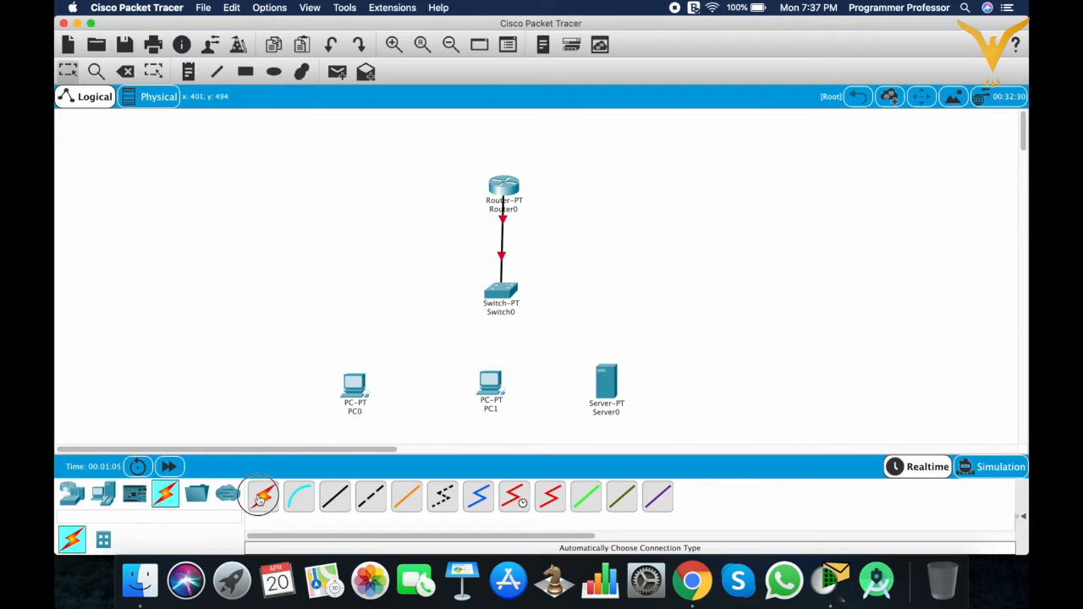
pyautogui.click(475, 307)
pyautogui.click(361, 385)
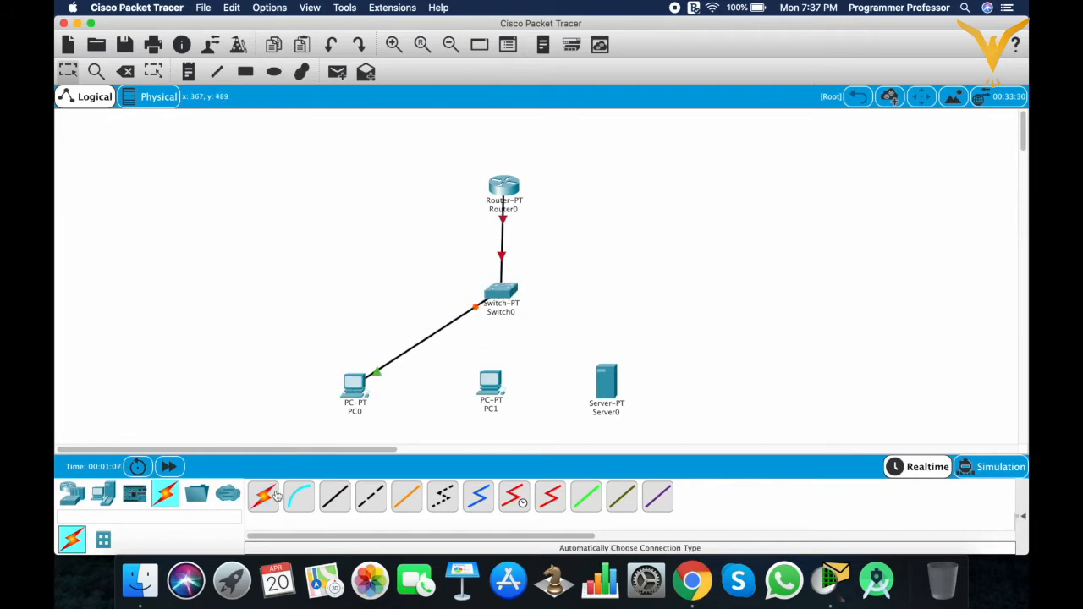
# Connect Switch0 to PC1 and to Server0 with the automatically chosen connection type
pyautogui.click(498, 292)
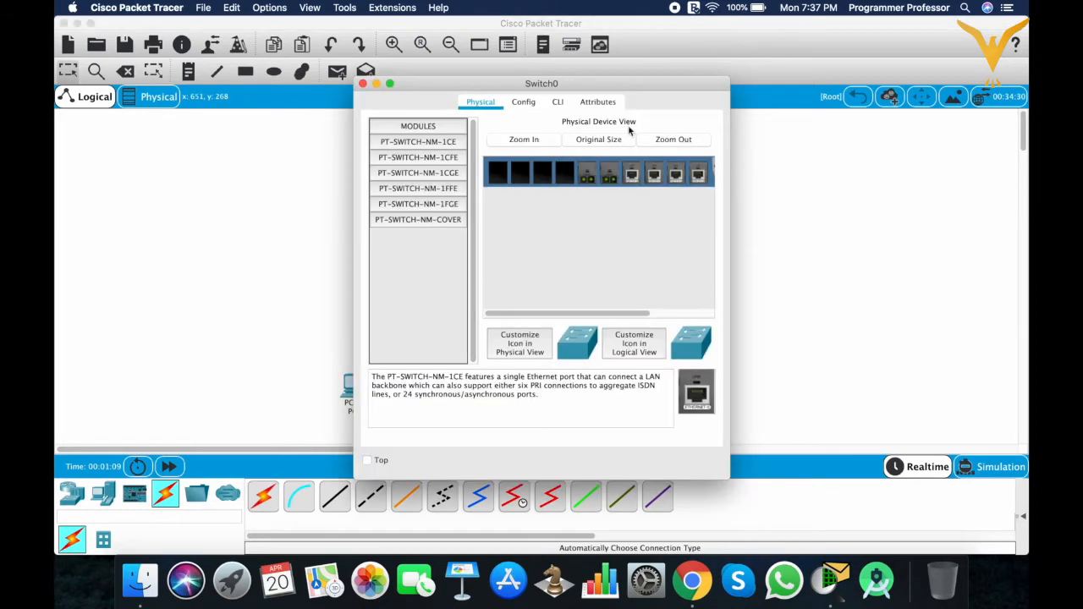
pyautogui.click(363, 83)
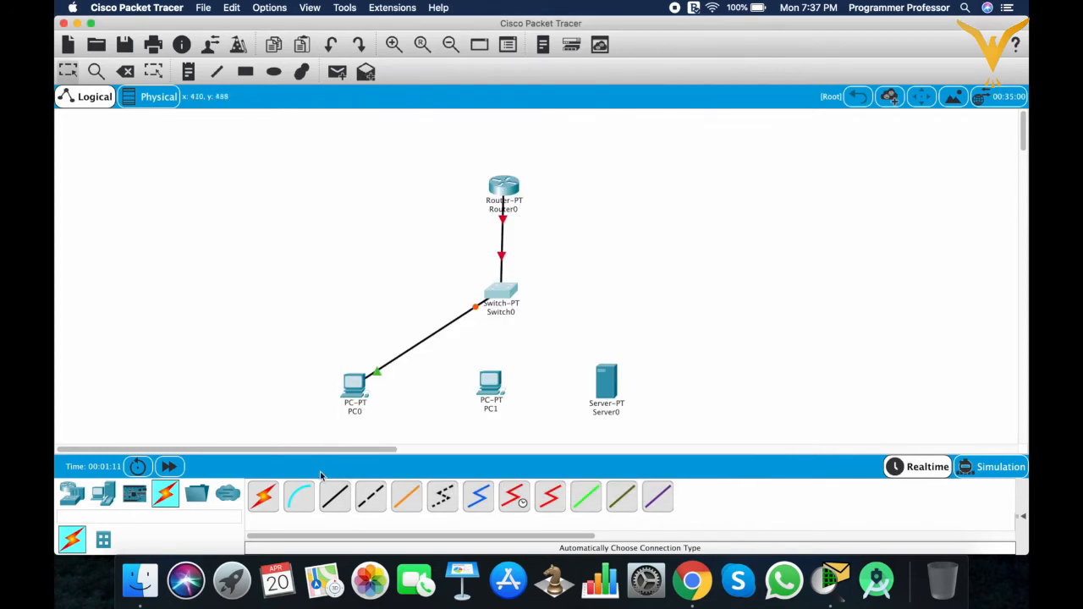
pyautogui.click(262, 497)
pyautogui.click(500, 293)
pyautogui.click(494, 385)
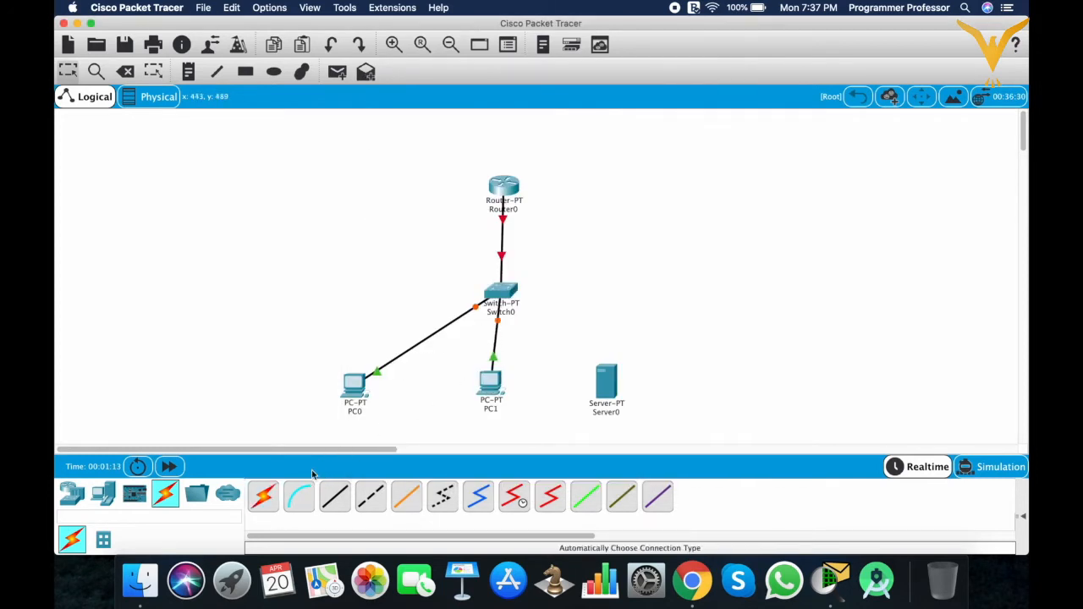
pyautogui.click(272, 501)
pyautogui.click(502, 293)
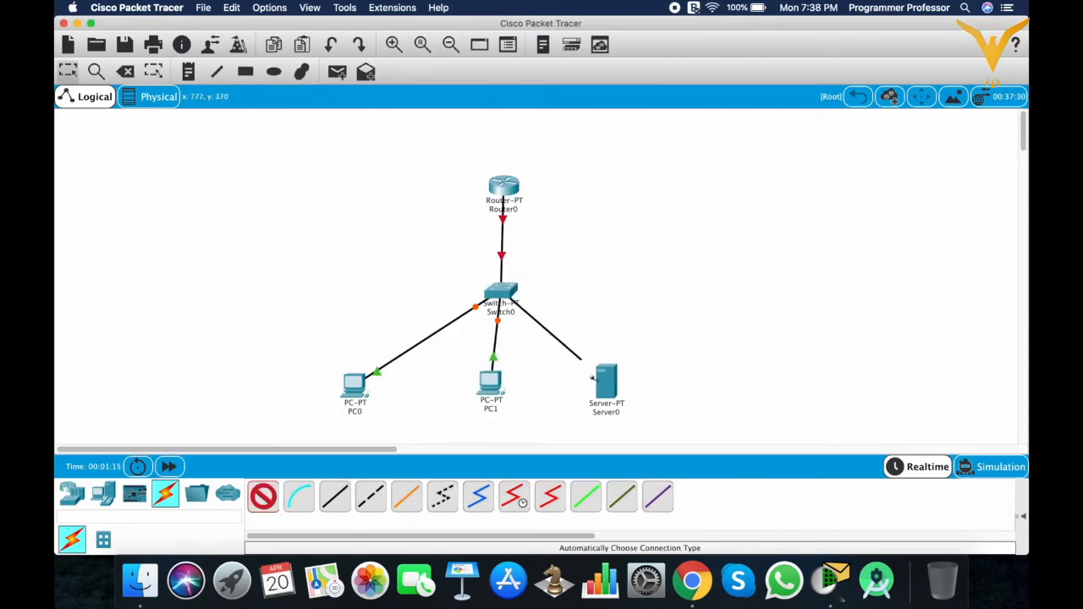
pyautogui.click(603, 379)
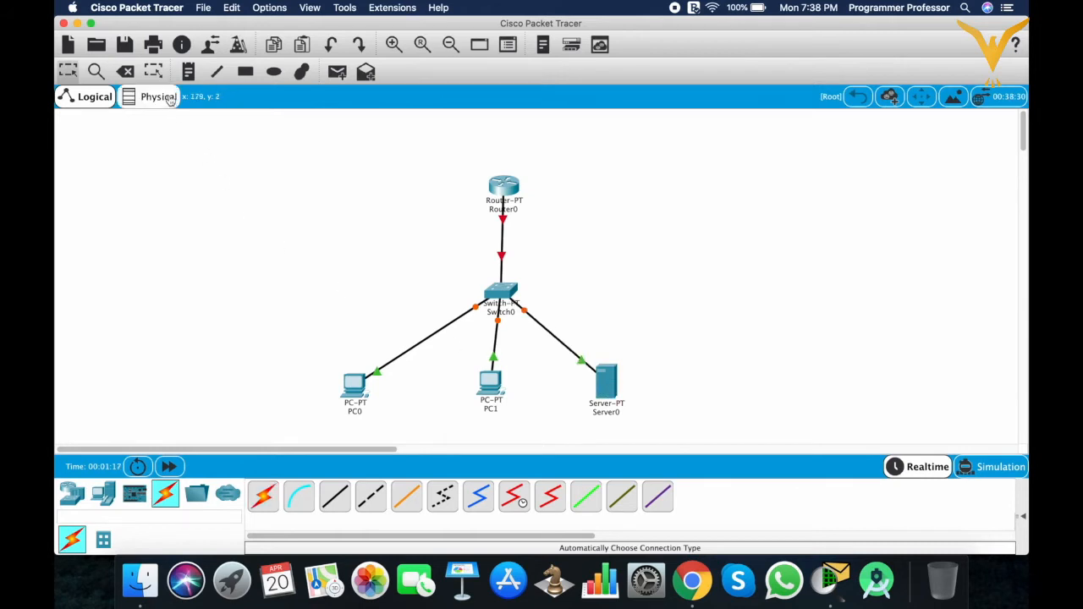
# Add a text note reading 192.168.1.0 and position it just above the router
pyautogui.click(194, 74)
pyautogui.click(544, 230)
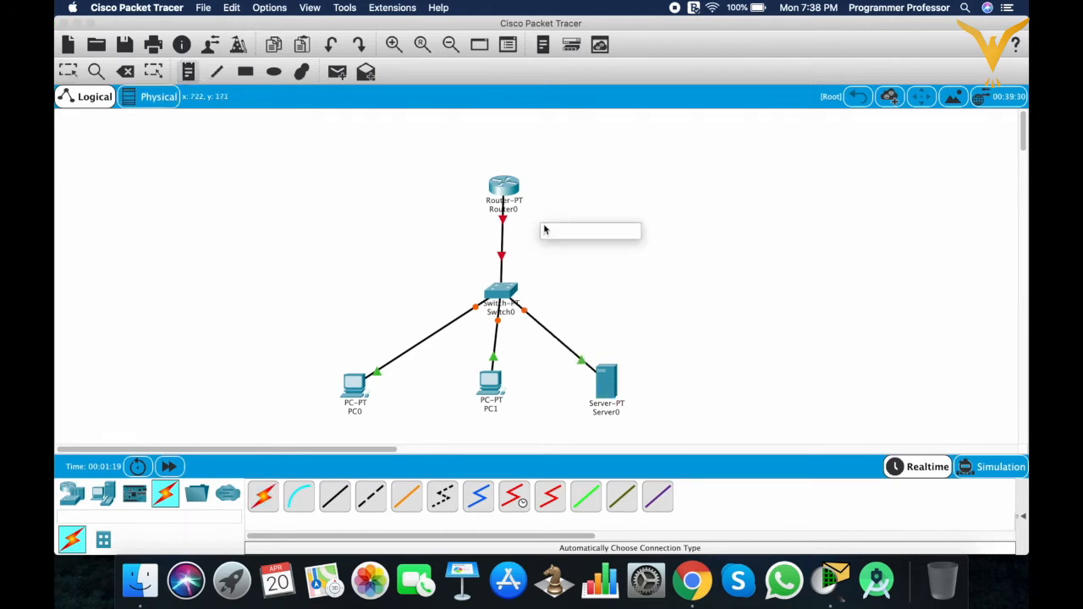
pyautogui.write('192.168.1.0')
pyautogui.click(68, 71)
pyautogui.moveTo(576, 225); pyautogui.dragTo(519, 157)
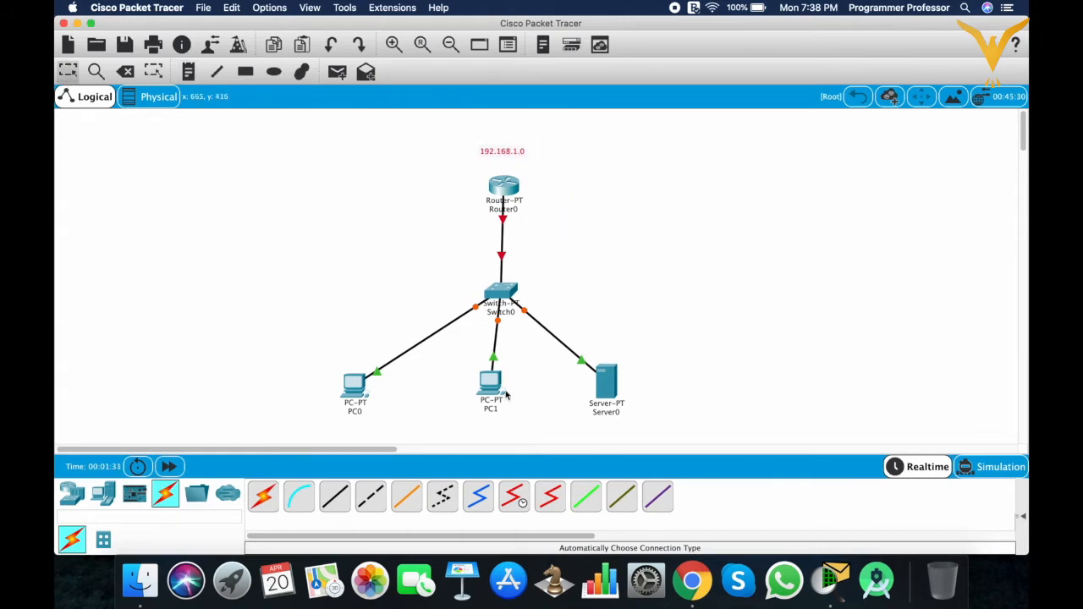
# Rename PC0 as 192.168.1.2 and PC1 as 192.168.1.3
pyautogui.click(359, 412)
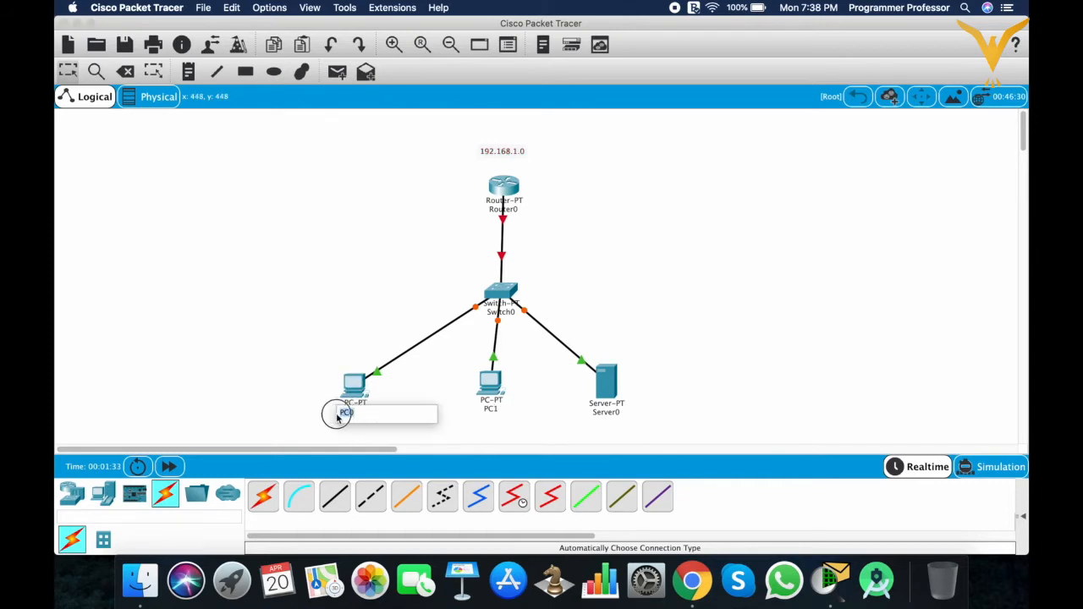
pyautogui.write('192.168.1.2')
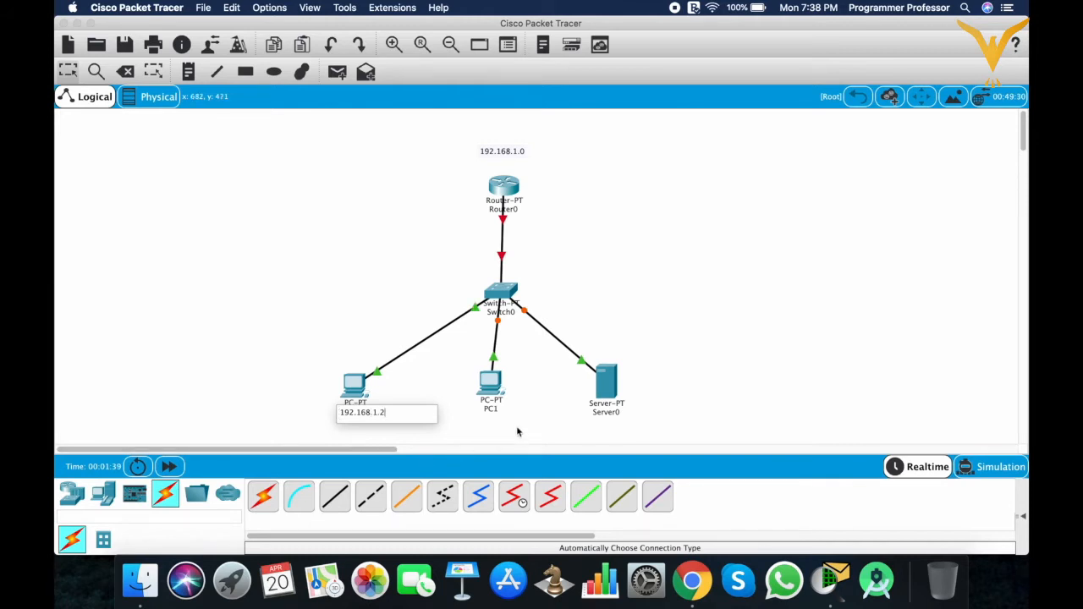
pyautogui.click(491, 408)
pyautogui.write('1')
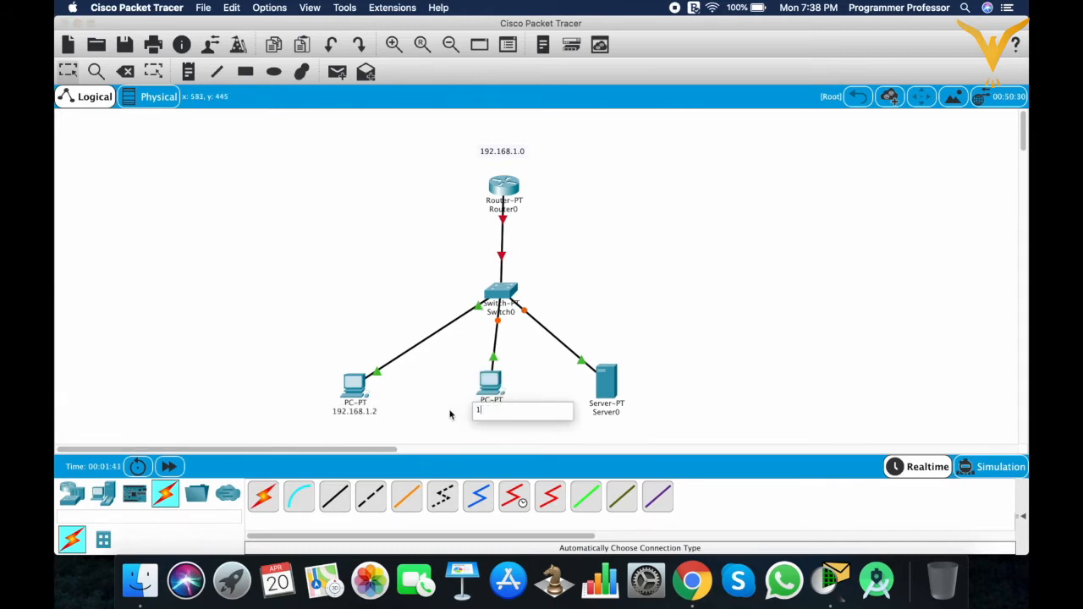
pyautogui.write('92.168.1.3')
# Rename the server as 192.168.1.4
pyautogui.click(616, 413)
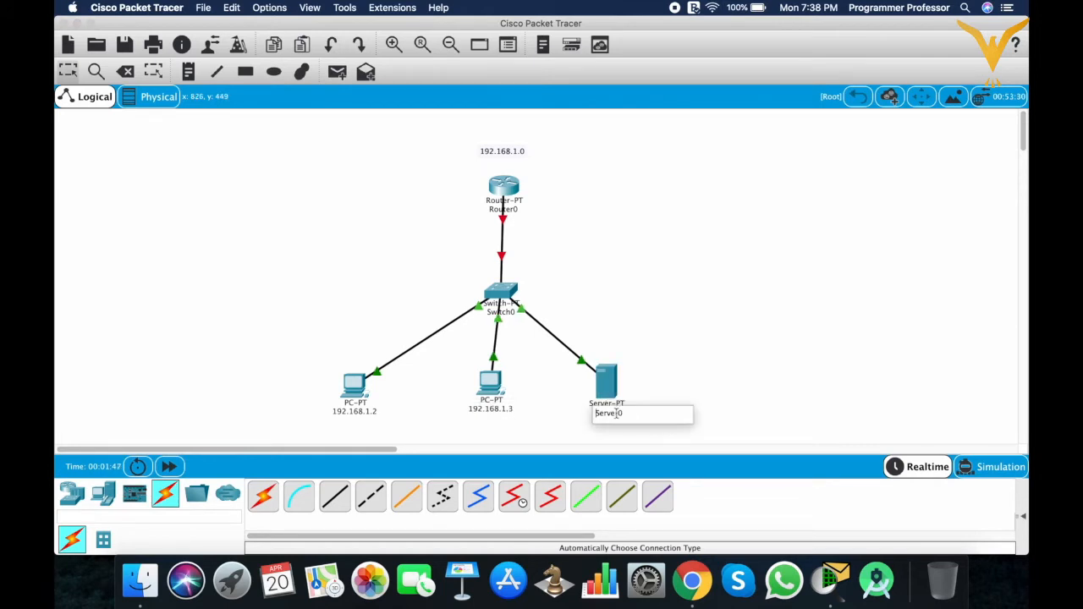
pyautogui.write('192.168.1.4')
pyautogui.press('Return')
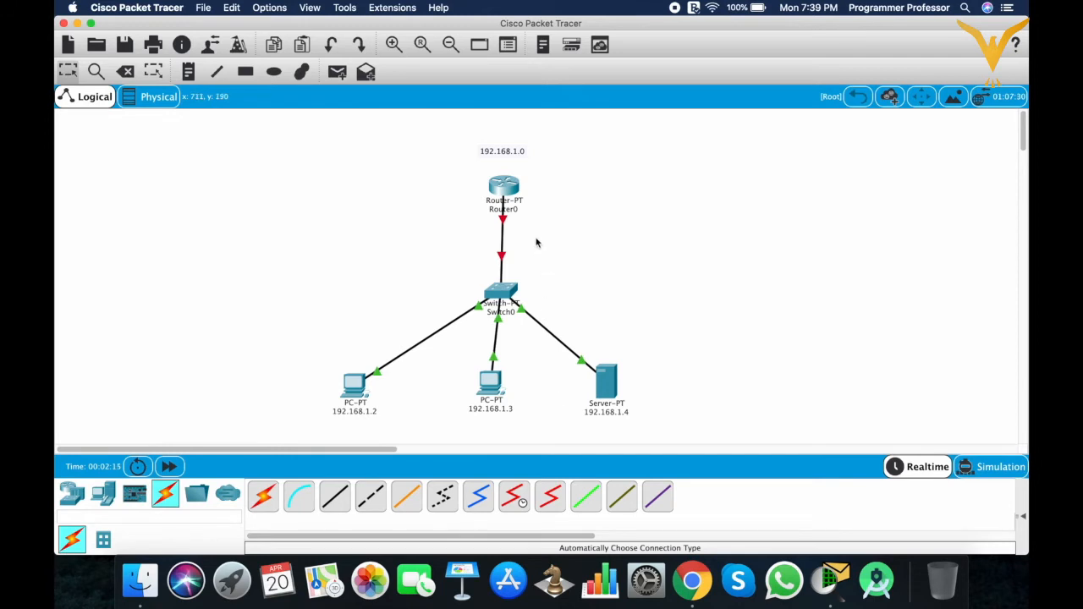
# Configure the router's FastEthernet0/0 interface with IP address 192.168.1.1 and subnet mask 255.255.255.0, and switch the port on
pyautogui.click(507, 197)
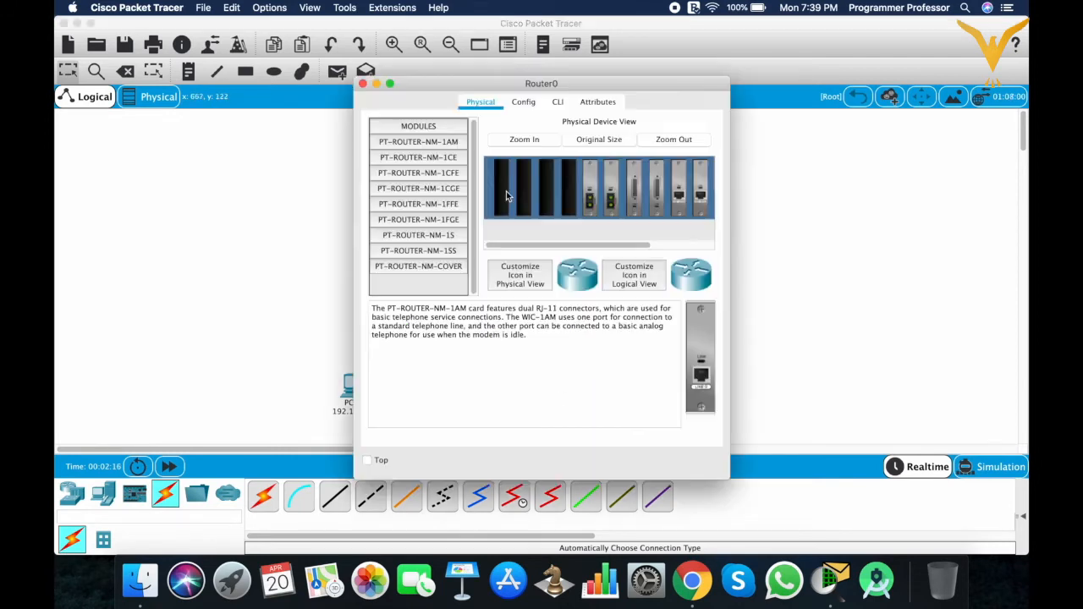
pyautogui.click(519, 111)
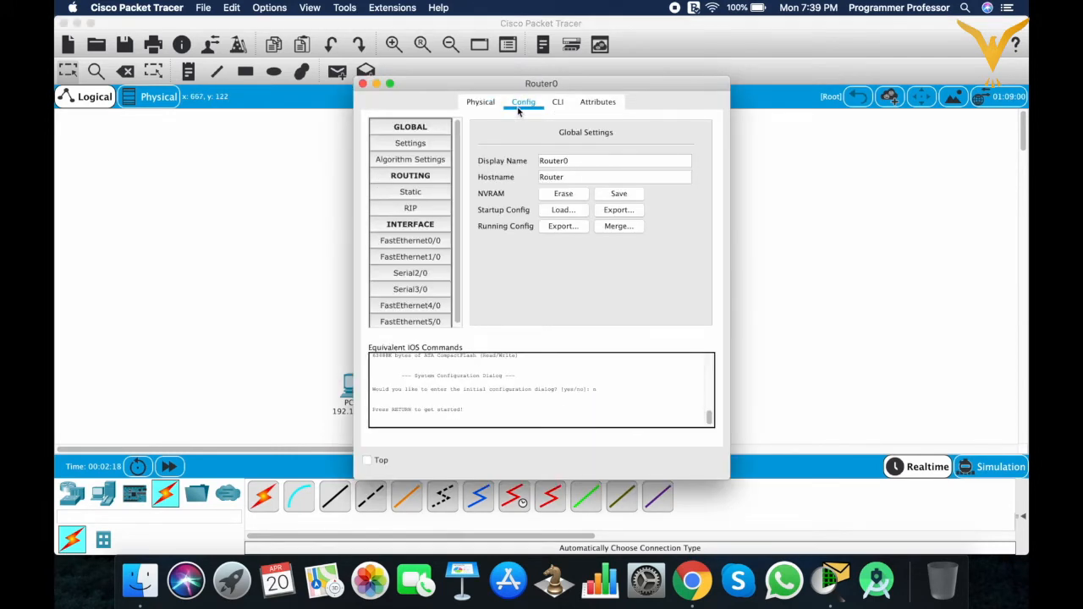
pyautogui.click(410, 241)
pyautogui.click(648, 228)
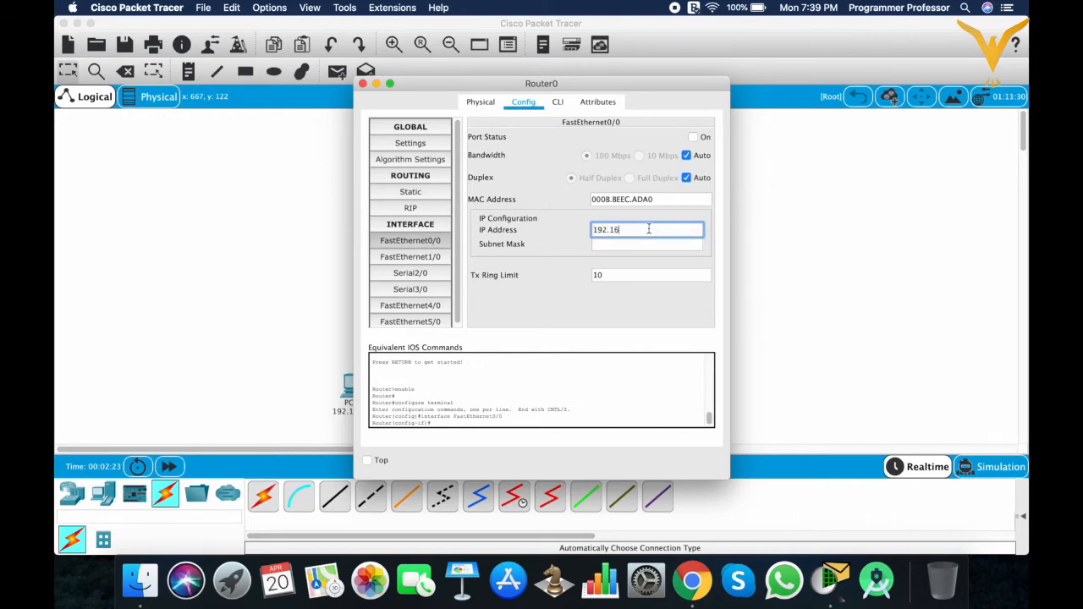
pyautogui.write('192.168.1.1')
pyautogui.press('Tab')
pyautogui.click(693, 137)
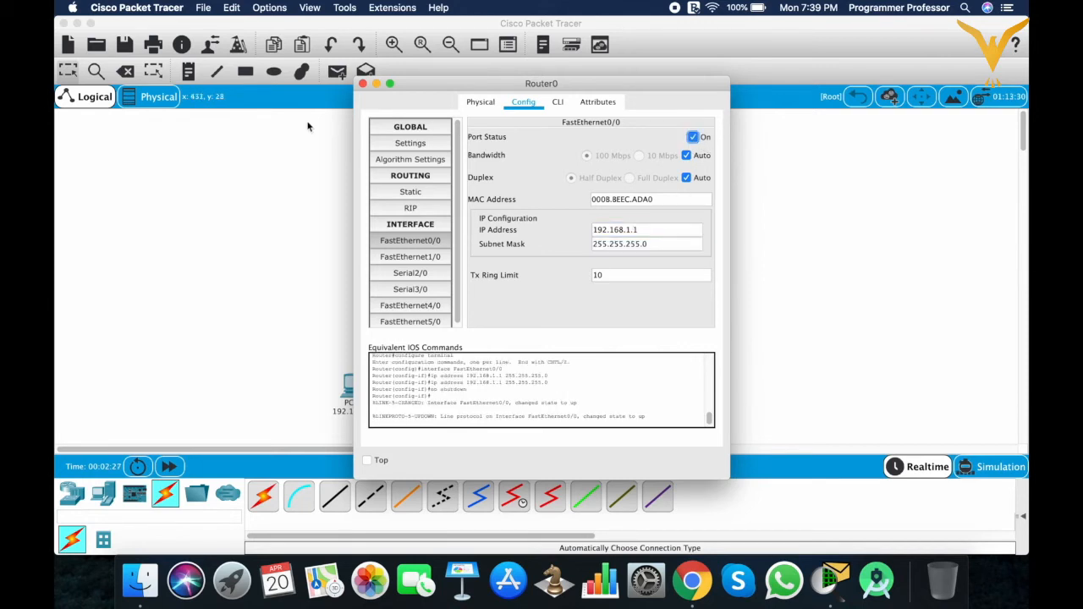
pyautogui.click(362, 84)
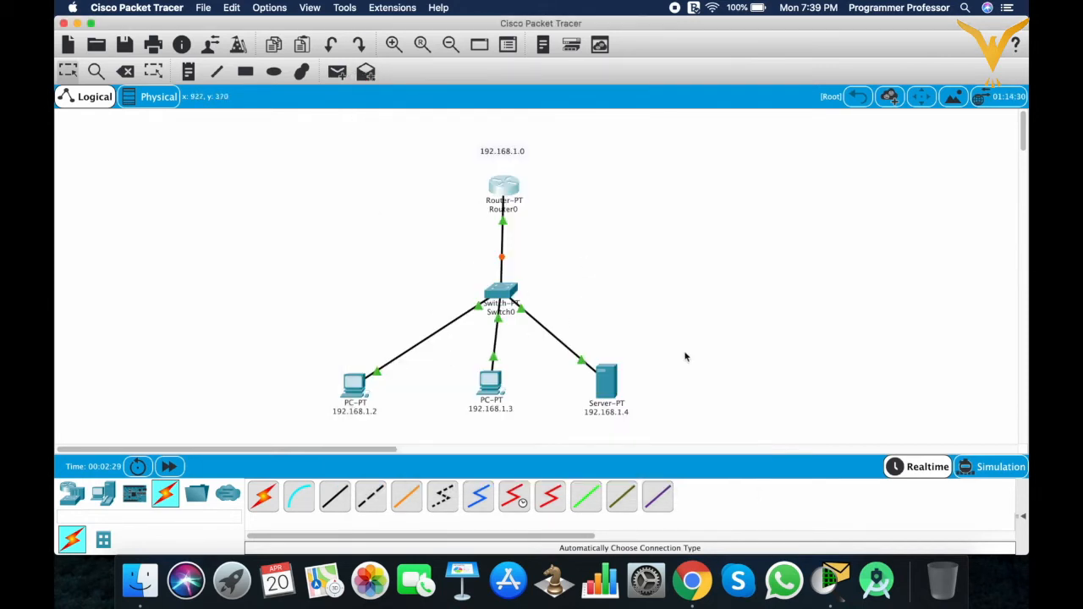
# Give the PC labelled 192.168.1.2 the static IP address 192.168.1.2, subnet mask 255.255.255.0 and default gateway 192.168.1.1
pyautogui.click(362, 386)
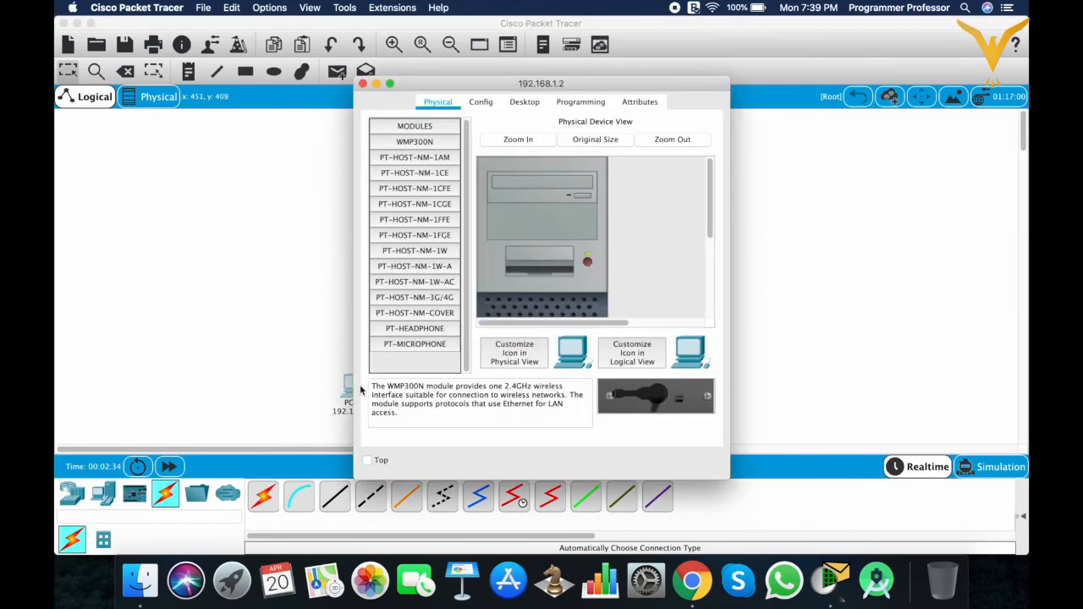
pyautogui.click(525, 102)
pyautogui.click(444, 151)
pyautogui.click(524, 213)
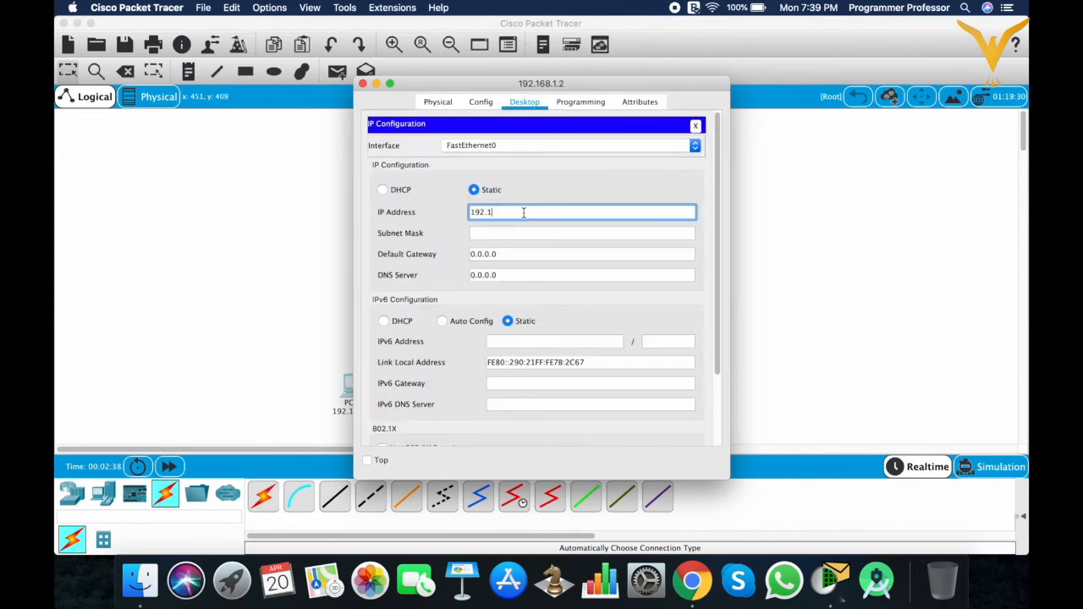
pyautogui.write('192.168.1.')
pyautogui.press('Tab')
pyautogui.press('Tab')
pyautogui.write('1')
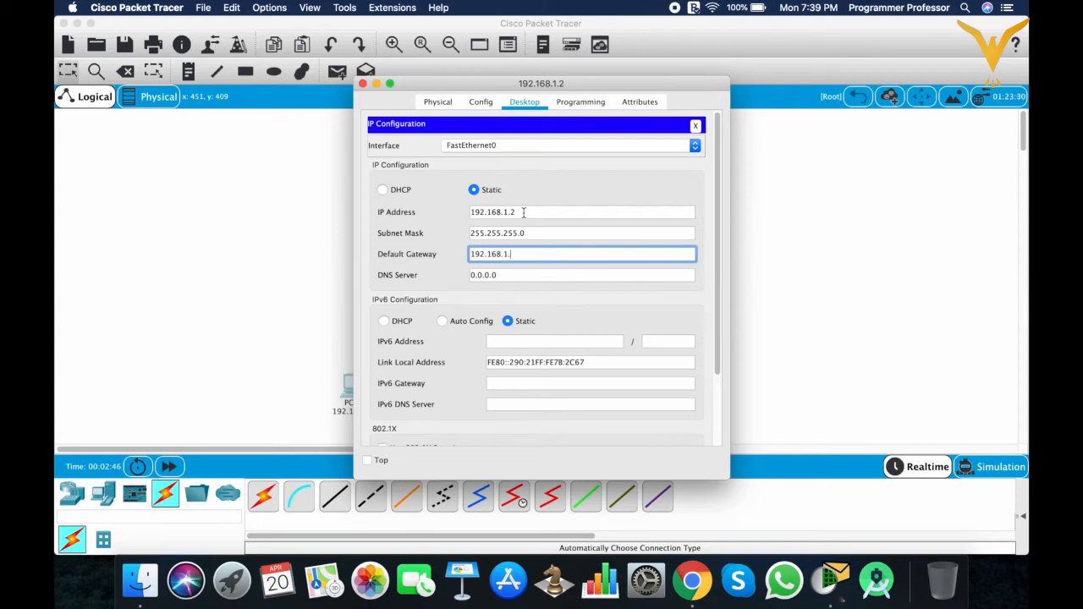
pyautogui.press('super+a')
pyautogui.press('super+c')
pyautogui.click(696, 126)
pyautogui.click(363, 83)
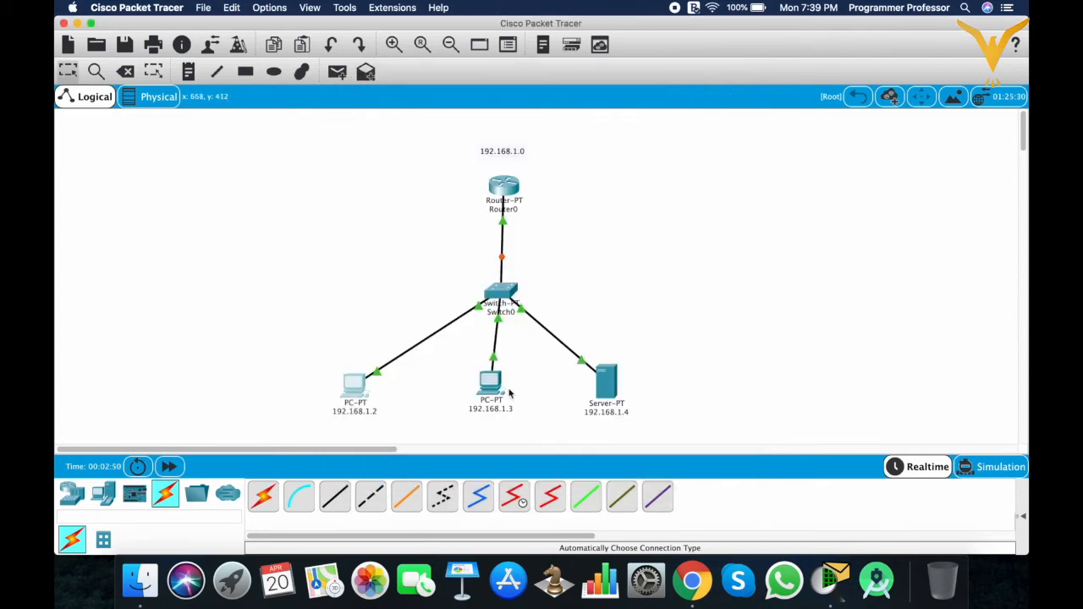
# Give the PC labelled 192.168.1.3 the static IP address 192.168.1.3, subnet mask 255.255.255.0 and default gateway 192.168.1.1
pyautogui.click(496, 385)
pyautogui.click(525, 102)
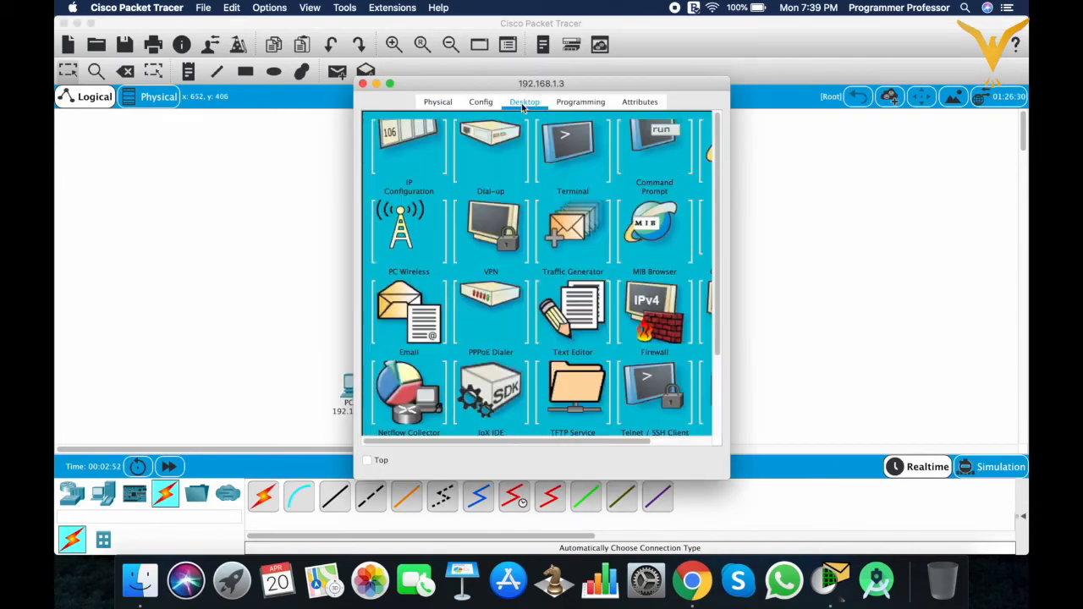
pyautogui.click(417, 178)
pyautogui.click(489, 213)
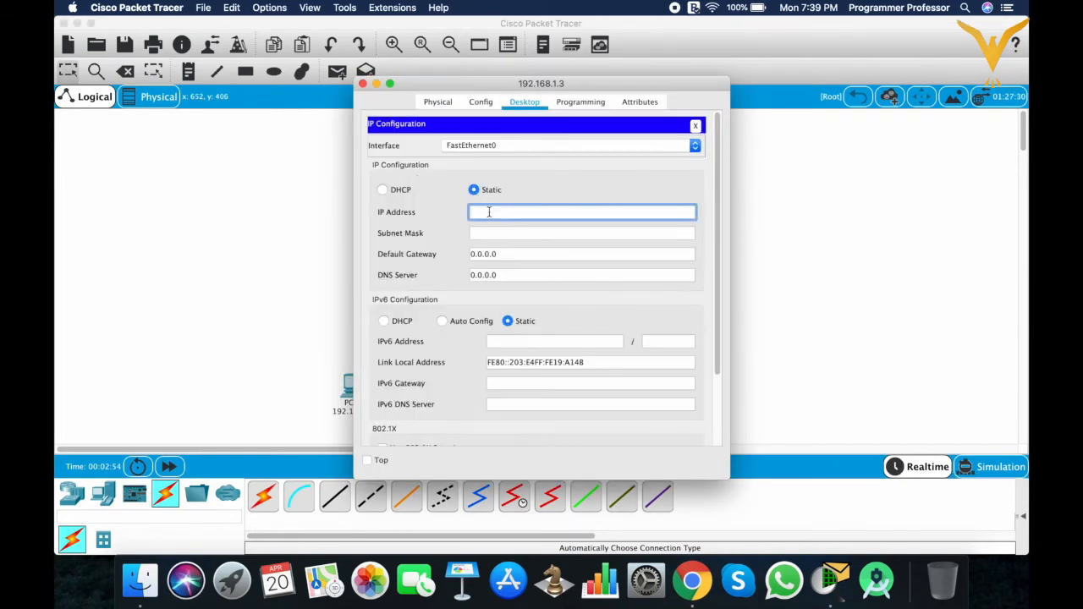
pyautogui.write('192.168.1.1')
pyautogui.click(510, 235)
pyautogui.click(516, 254)
pyautogui.write('192.168.1.1')
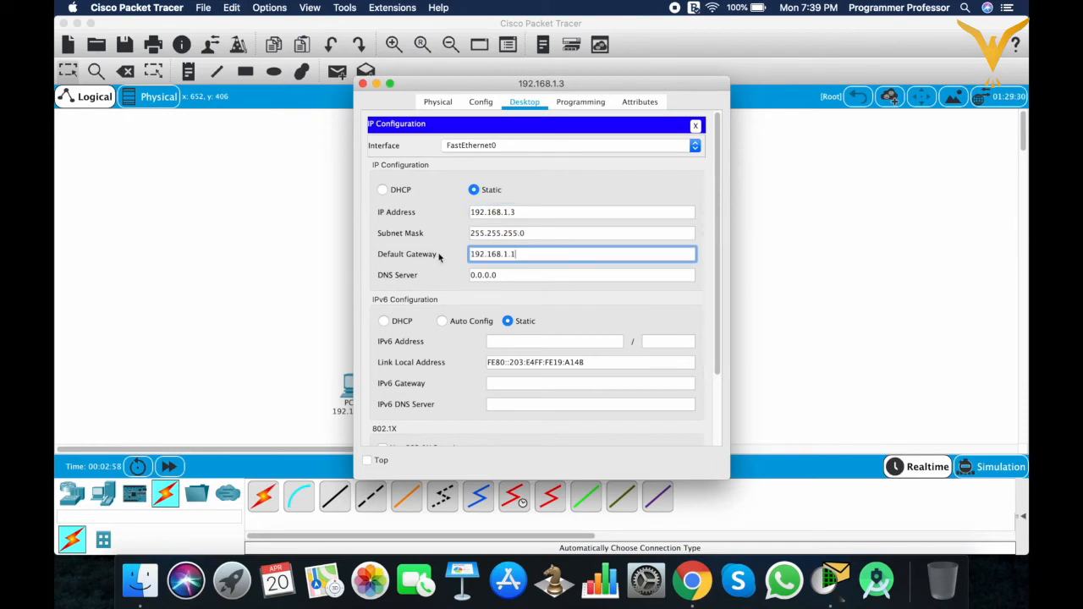
pyautogui.click(696, 126)
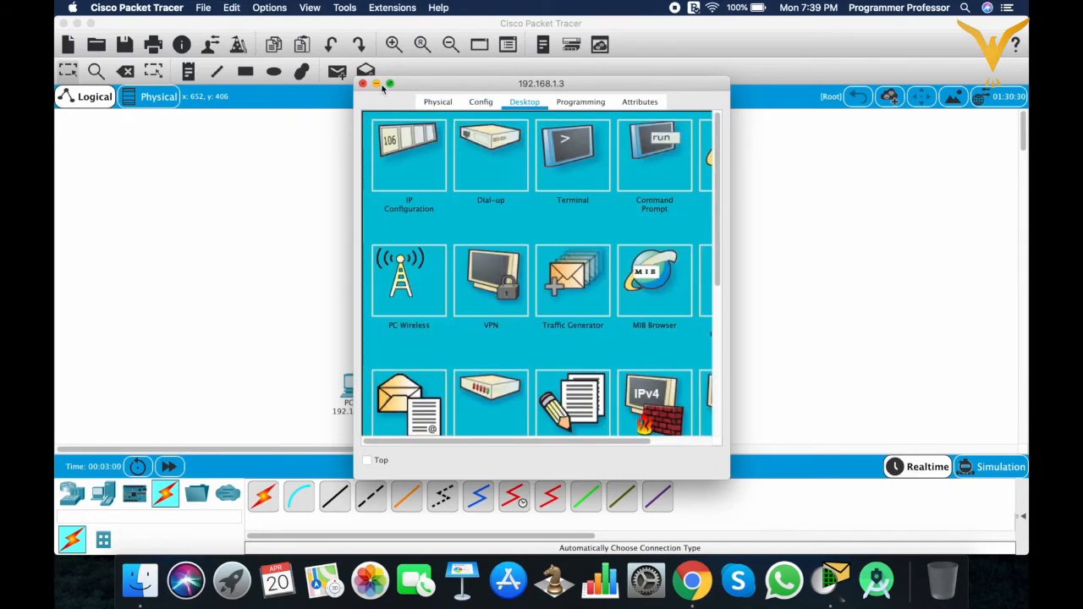
pyautogui.click(363, 84)
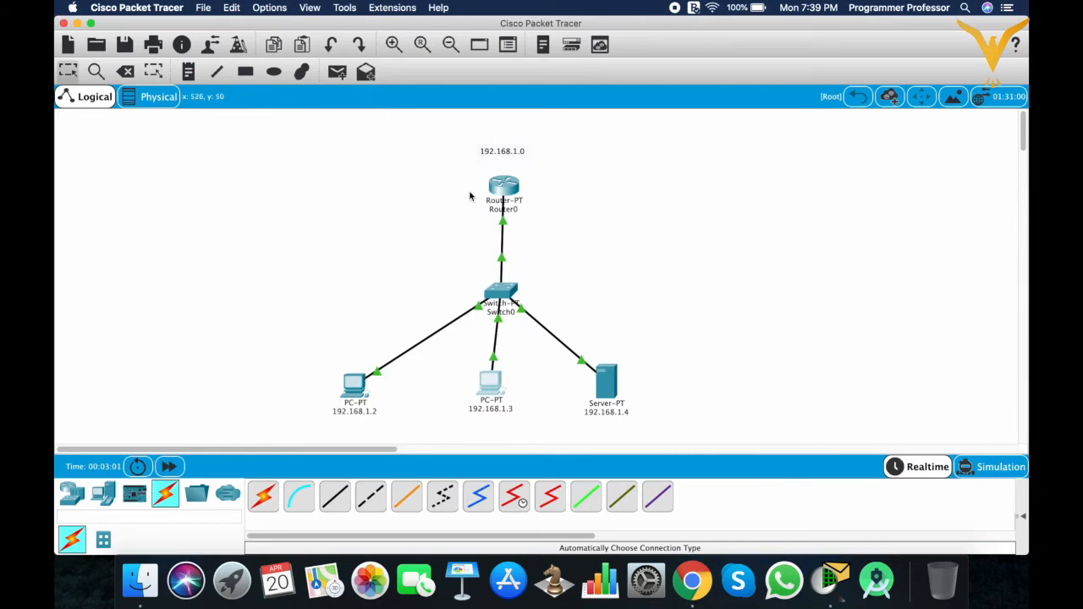
# Give the server the static IP address 192.168.1.4, subnet mask 255.255.255.0 and default gateway 192.168.1.1
pyautogui.click(601, 382)
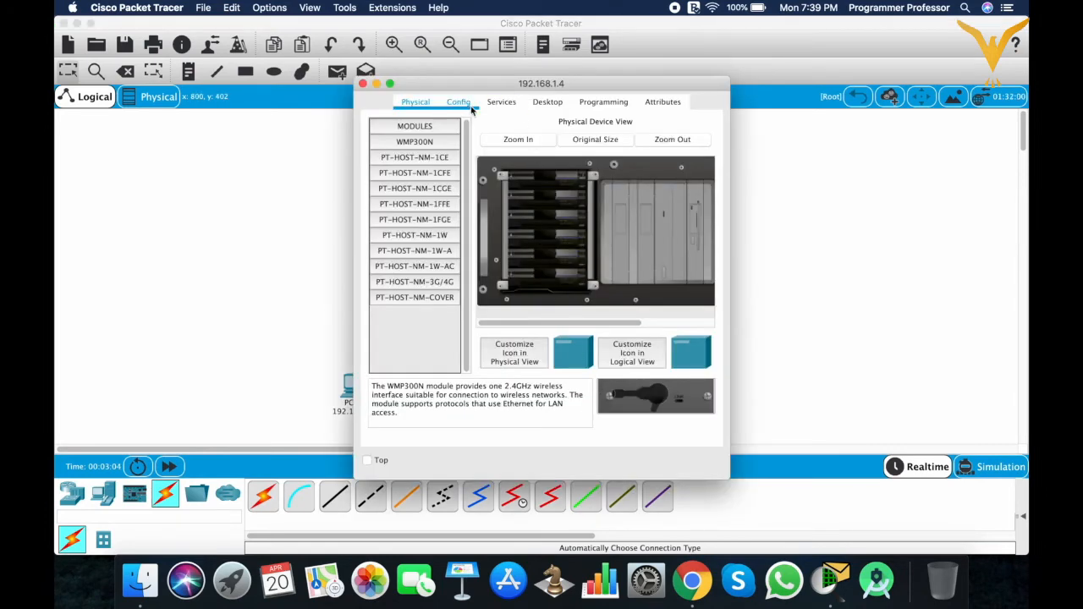
pyautogui.click(548, 102)
pyautogui.click(440, 156)
pyautogui.click(495, 187)
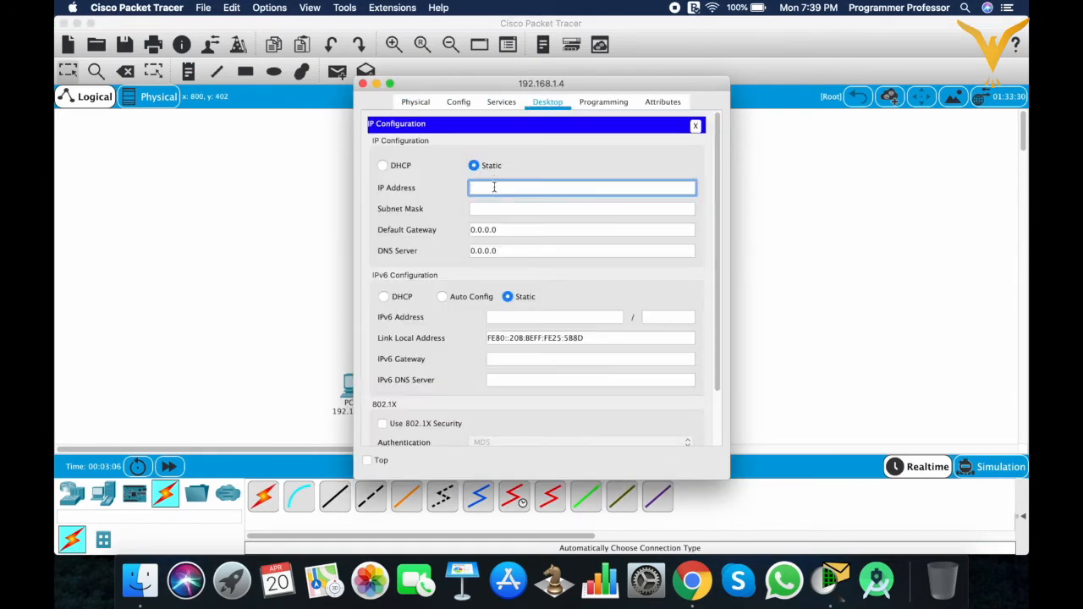
pyautogui.write('192.168.1.1')
pyautogui.press('Tab')
pyautogui.press('Tab')
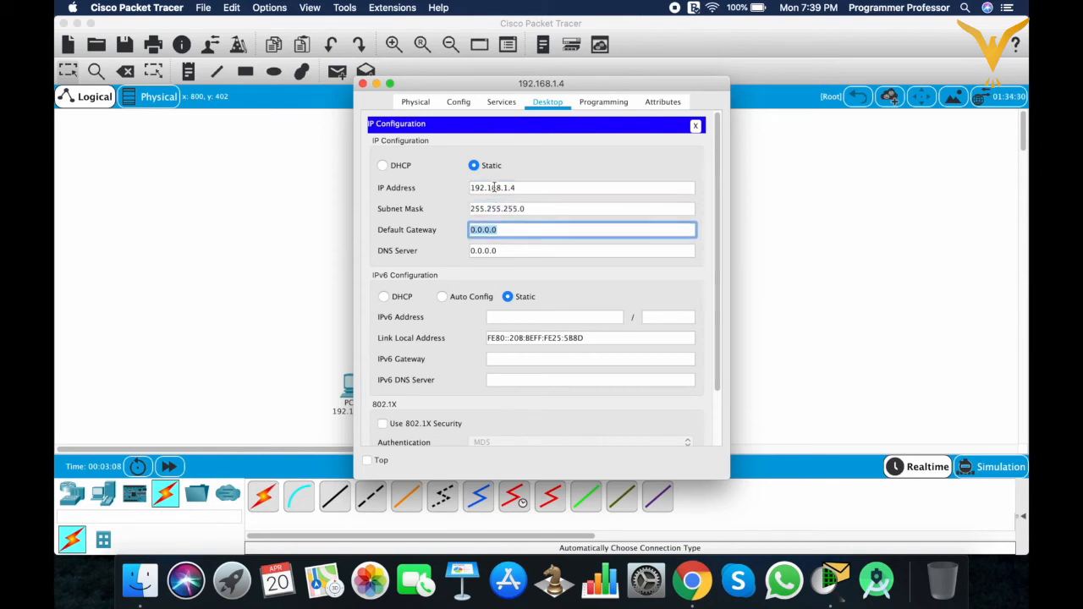
pyautogui.press('super+v')
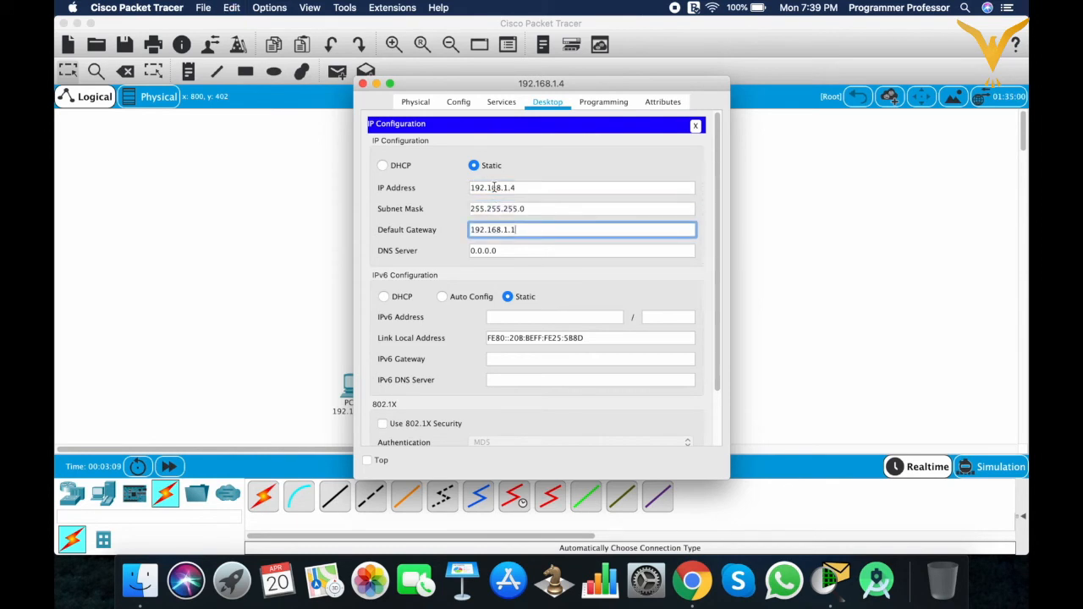
pyautogui.click(694, 126)
pyautogui.click(363, 84)
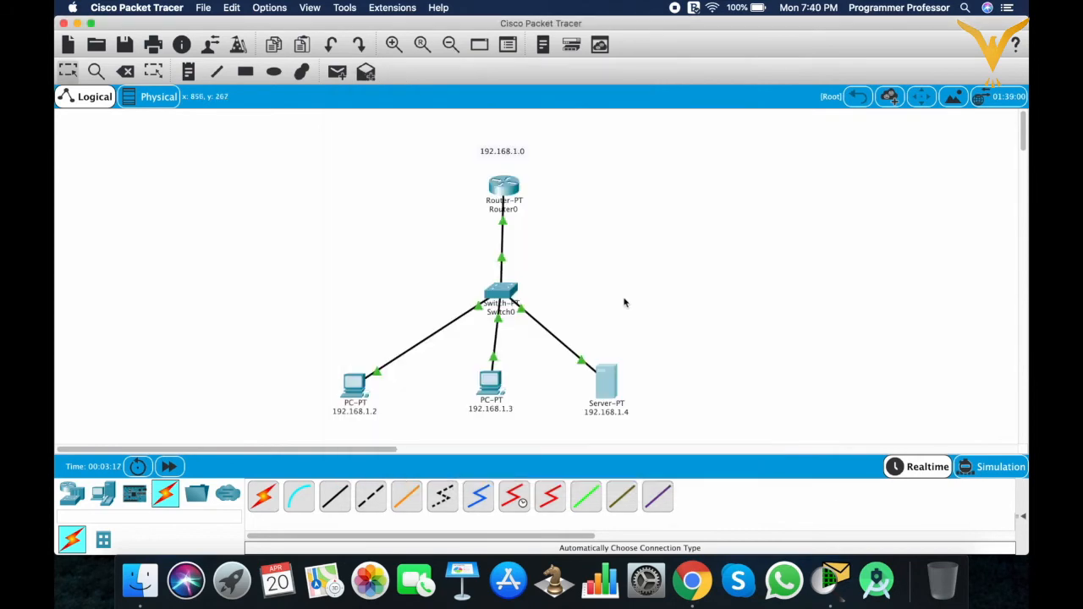
# In the server's HTTP service, edit index.html so its welcome line reads "Welcome to Programmer Professor" instead of naming Cisco Packet Tracer
pyautogui.click(603, 390)
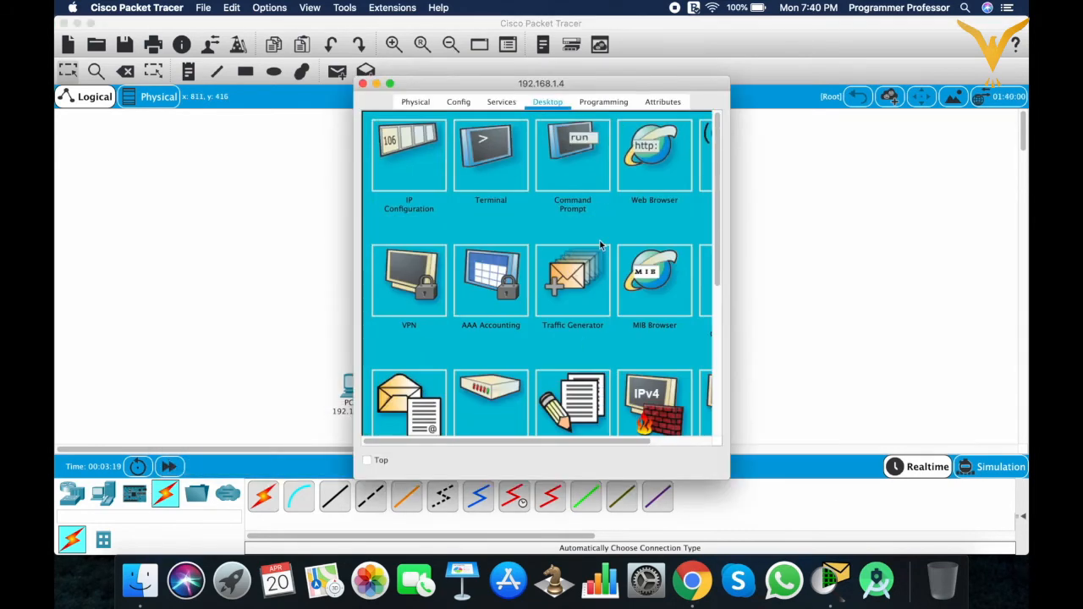
pyautogui.click(501, 102)
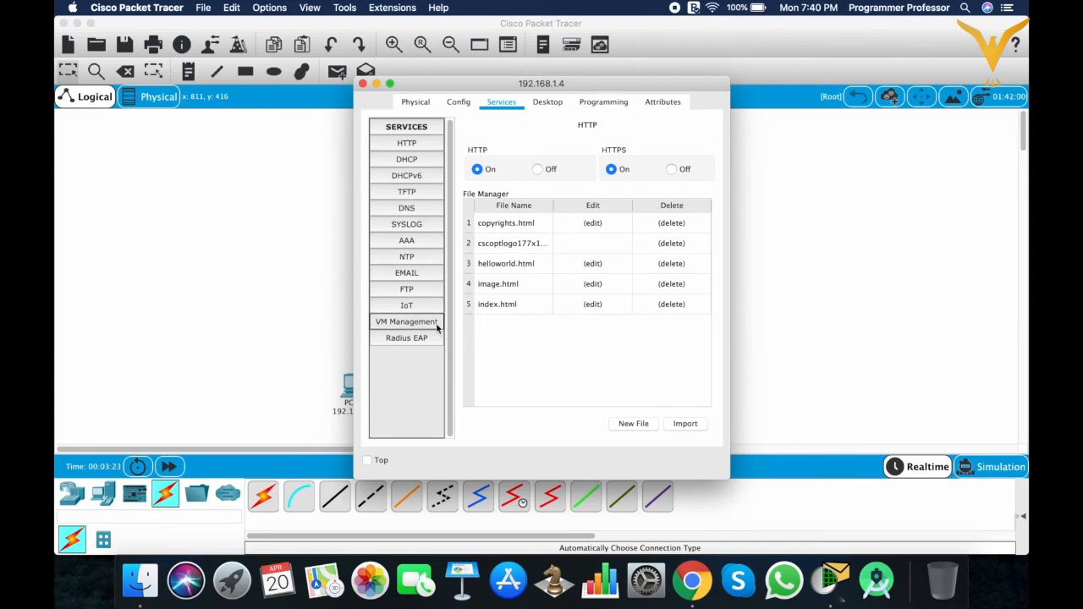
pyautogui.click(415, 146)
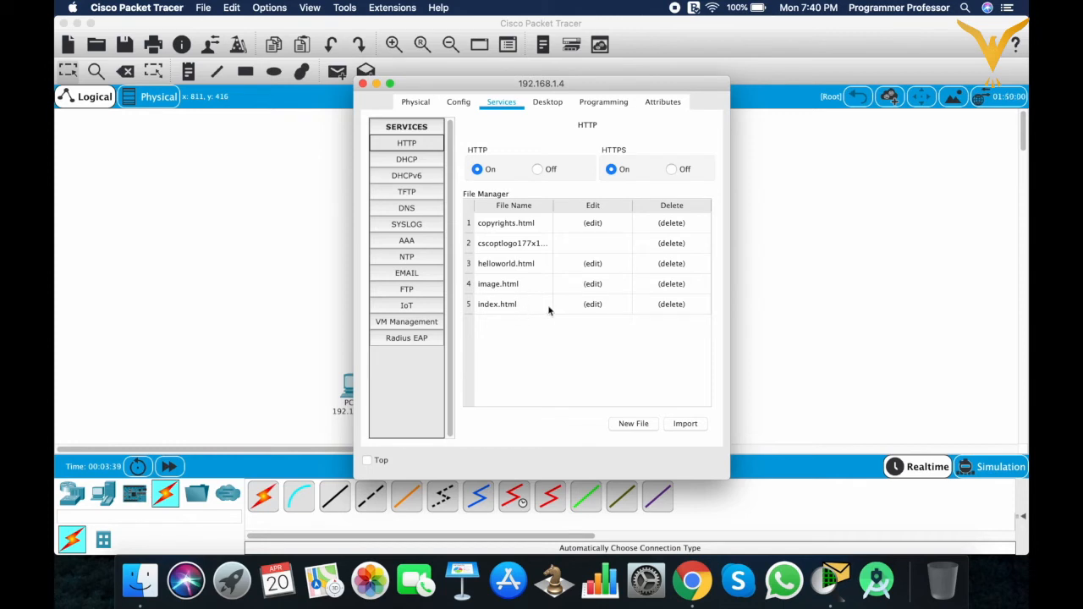
pyautogui.click(613, 309)
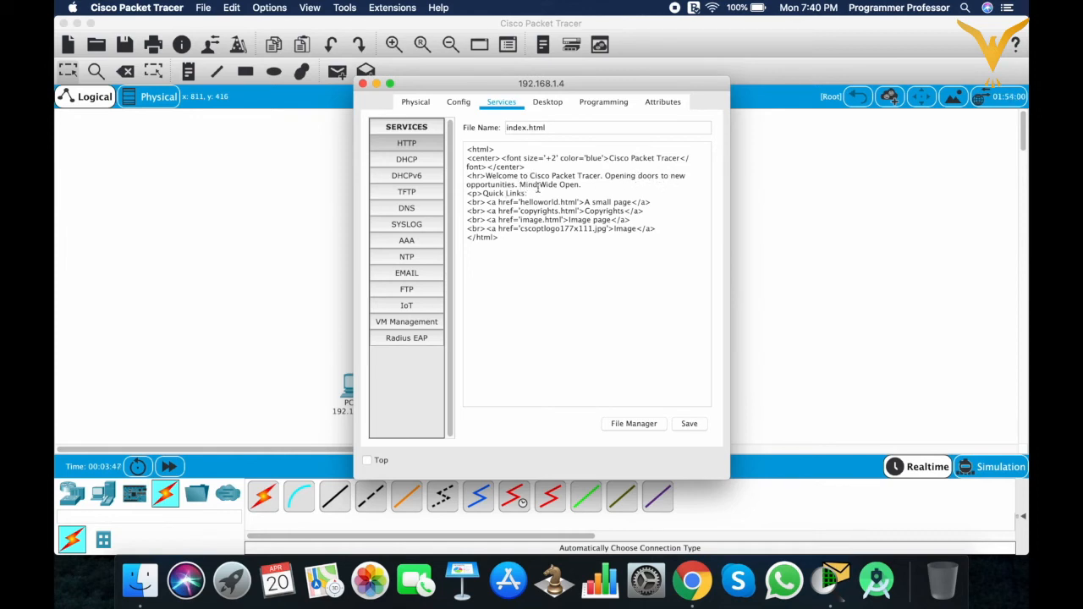
pyautogui.click(533, 176)
pyautogui.moveTo(533, 176); pyautogui.dragTo(599, 176)
pyautogui.press('BackSpace')
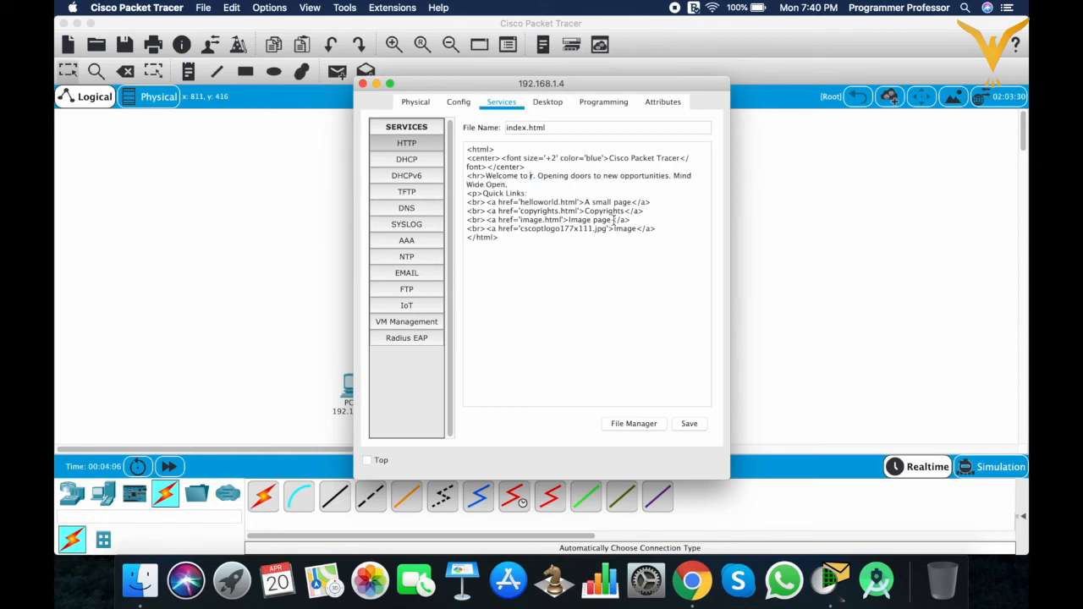
pyautogui.write('Programme')
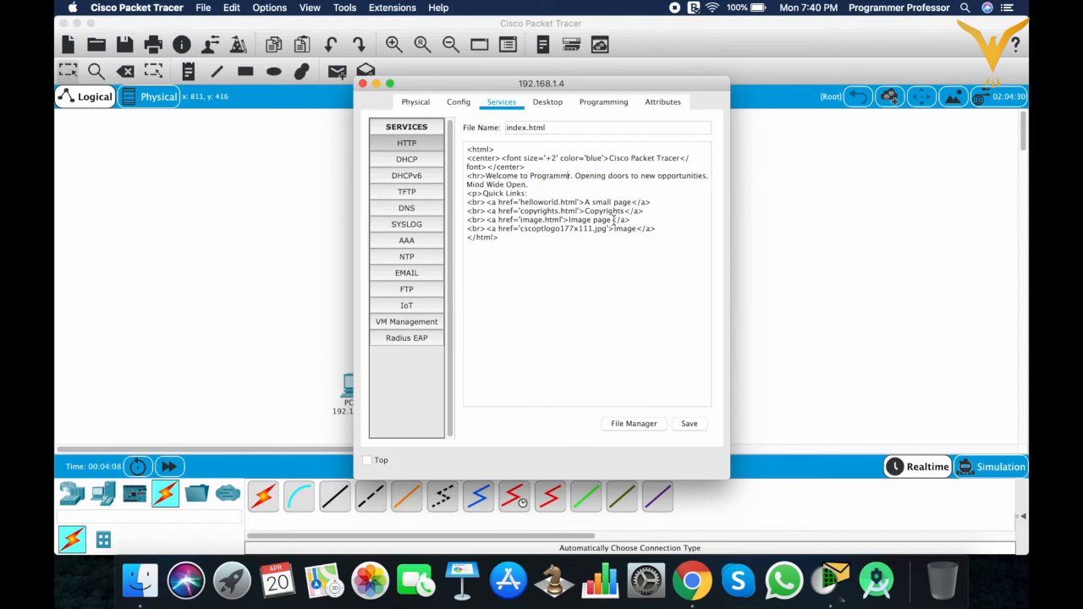
pyautogui.write('r Professo')
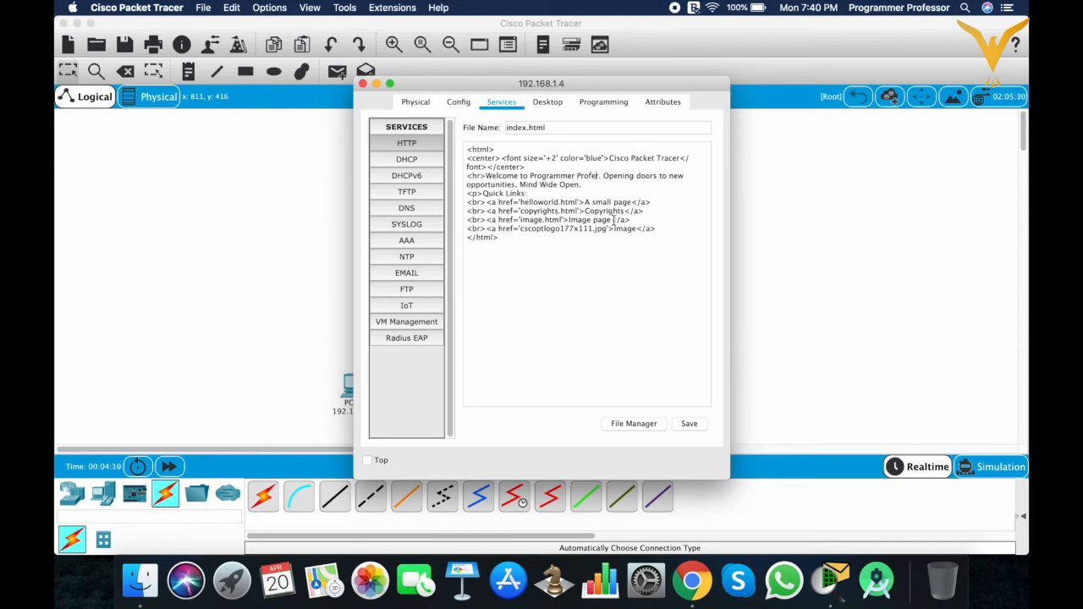
pyautogui.write('r')
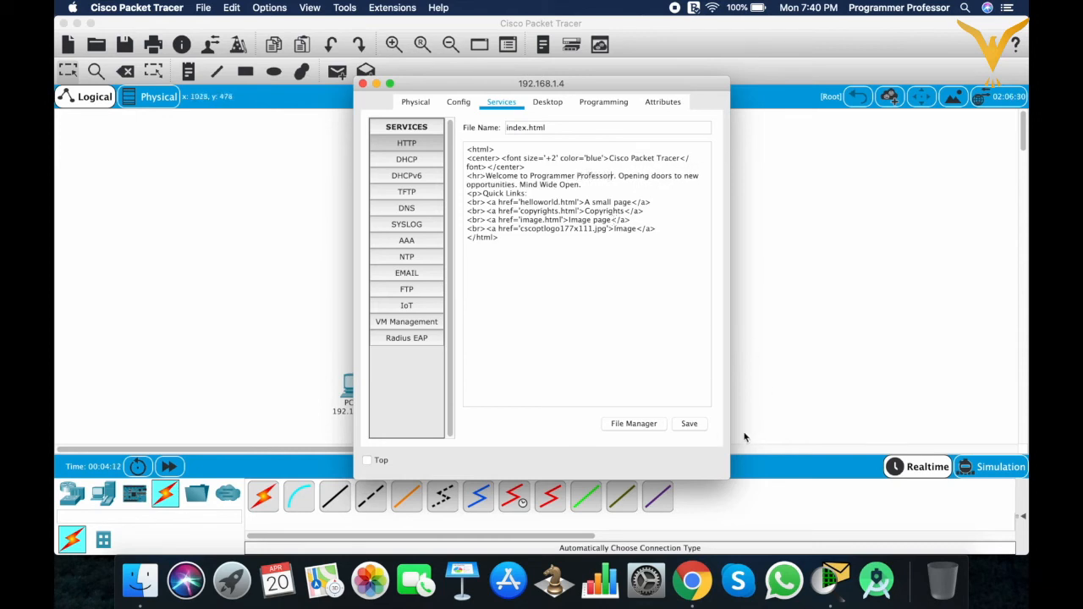
# Save index.html over the existing file and close the server's configuration window
pyautogui.click(690, 424)
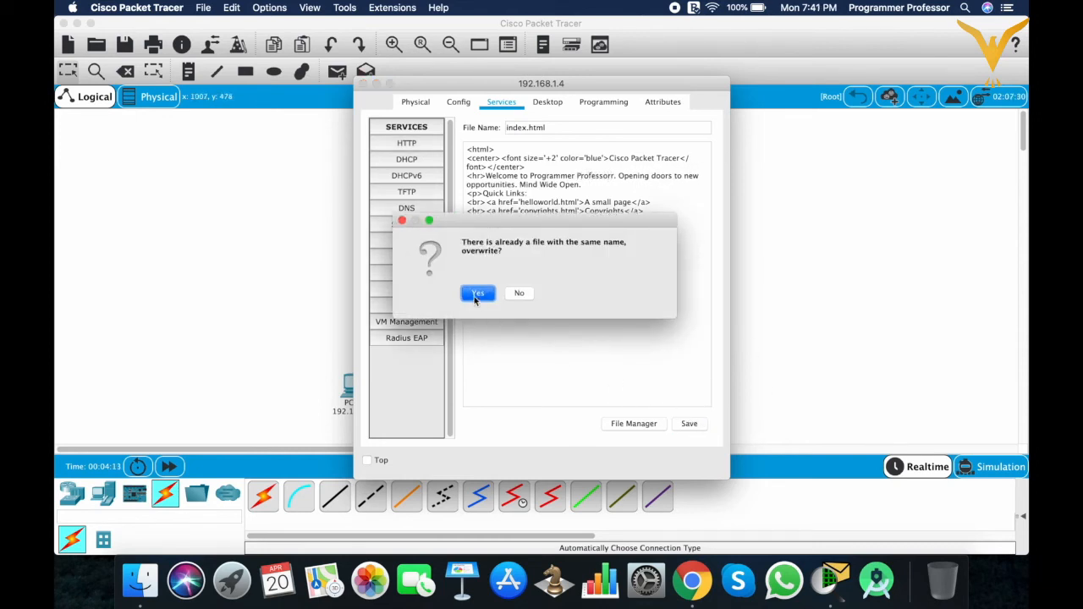
pyautogui.click(476, 293)
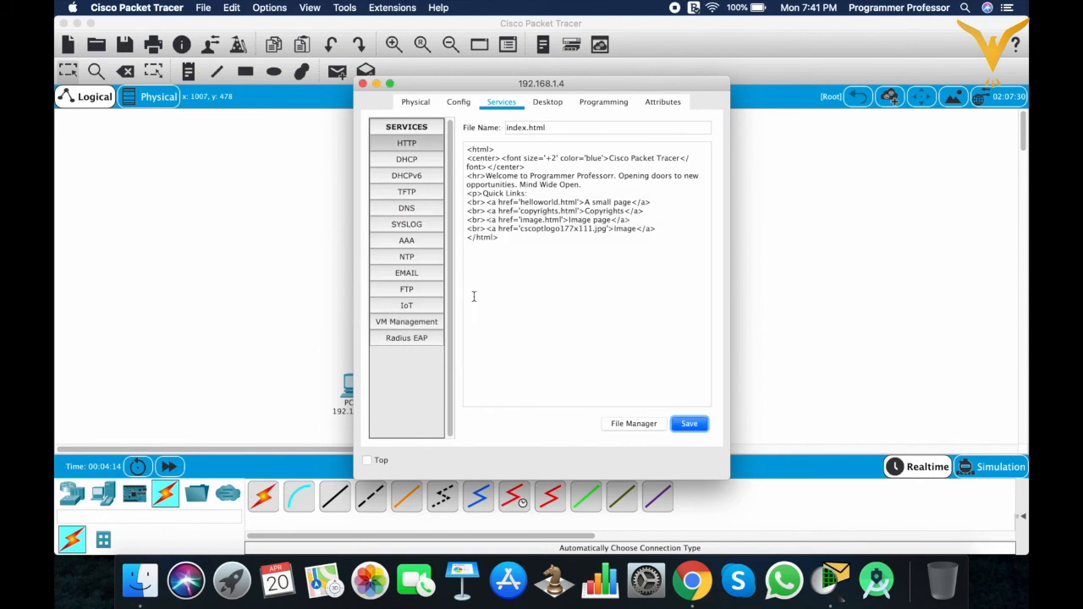
pyautogui.click(363, 83)
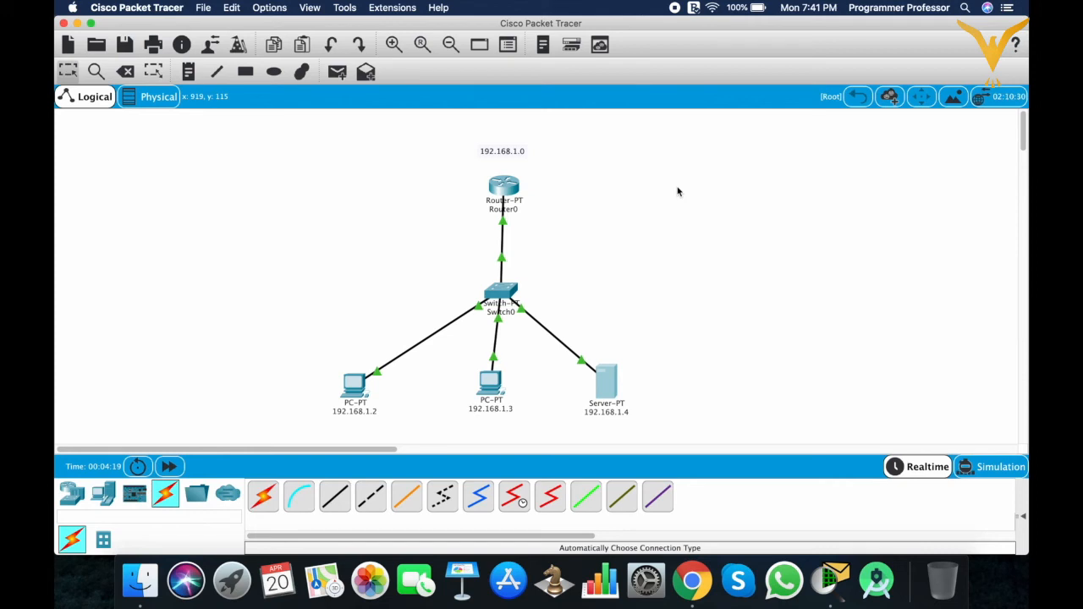
pyautogui.click(692, 218)
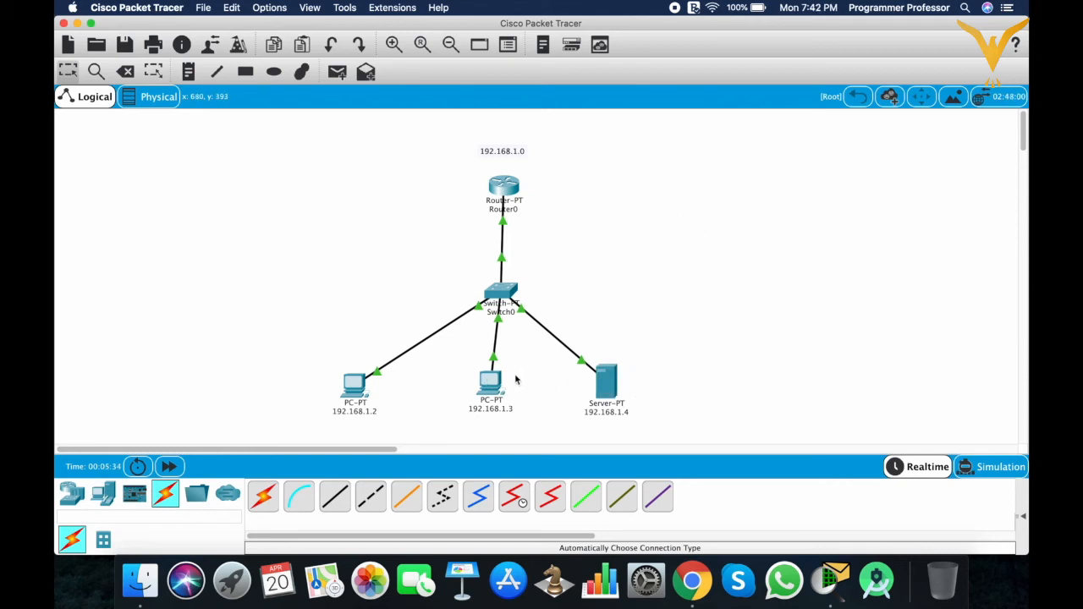
# Load the server's page at 192.168.1.4 in the web browser of PC 192.168.1.3 and check its heading and welcome text
pyautogui.click(491, 385)
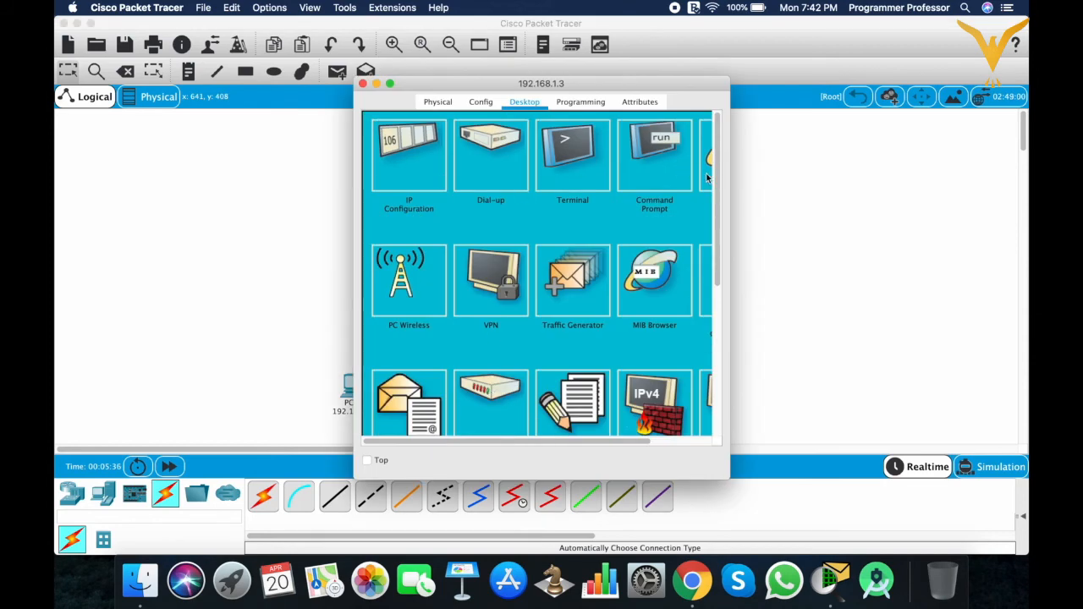
pyautogui.moveTo(730, 224); pyautogui.dragTo(822, 228)
pyautogui.click(753, 157)
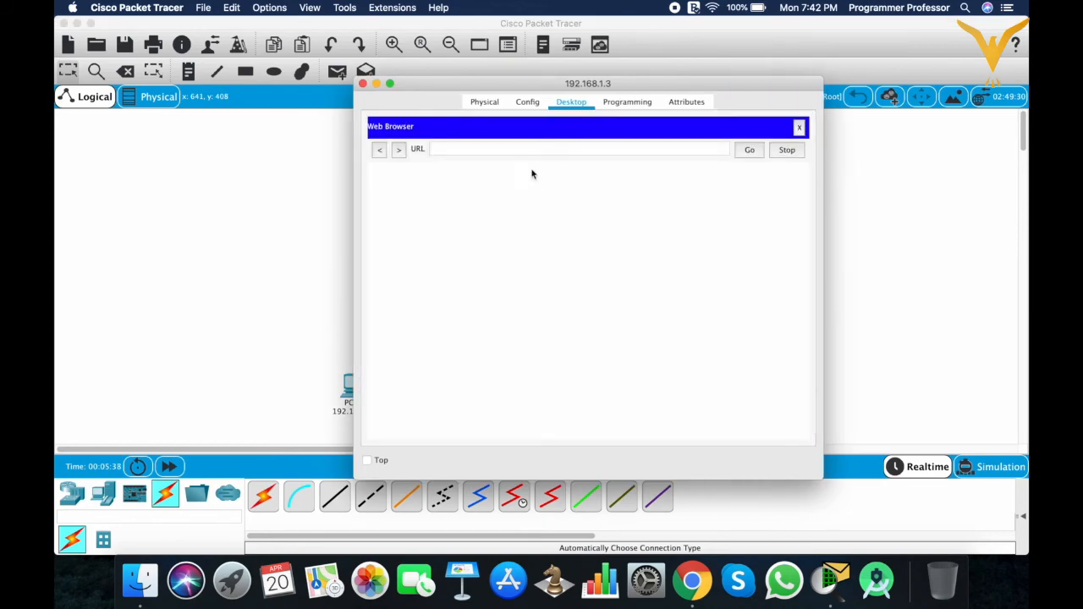
pyautogui.click(502, 149)
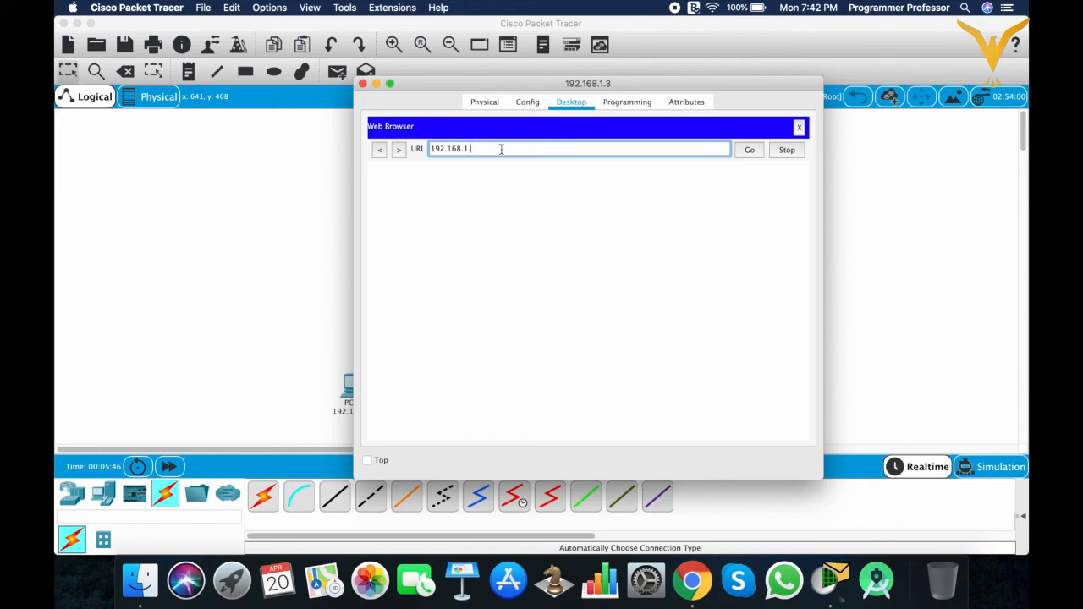
pyautogui.write('192.168.1.4')
pyautogui.press('Return')
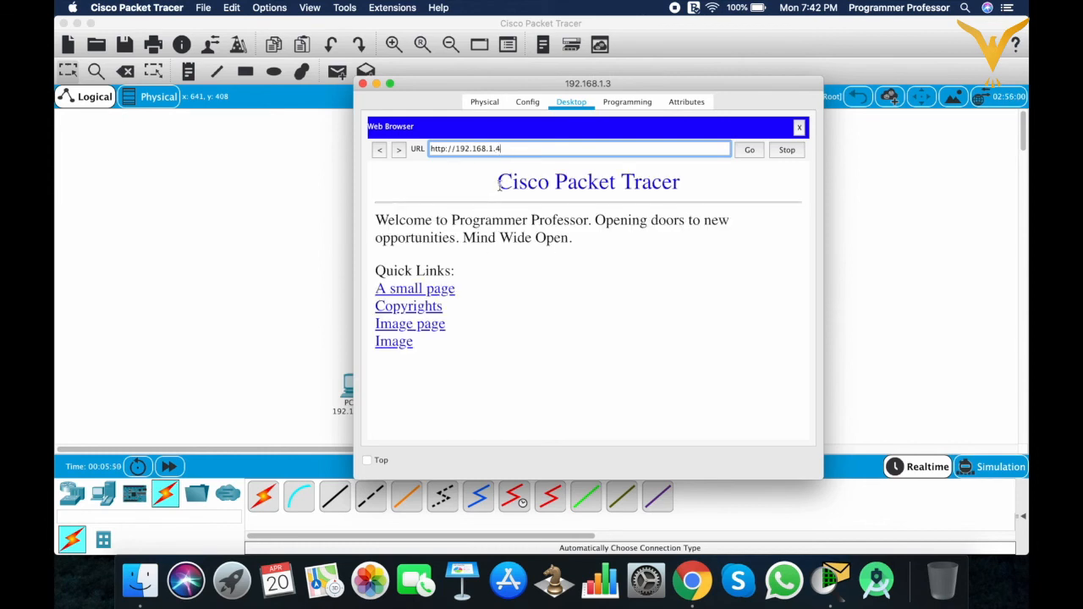
pyautogui.moveTo(499, 185); pyautogui.dragTo(682, 185)
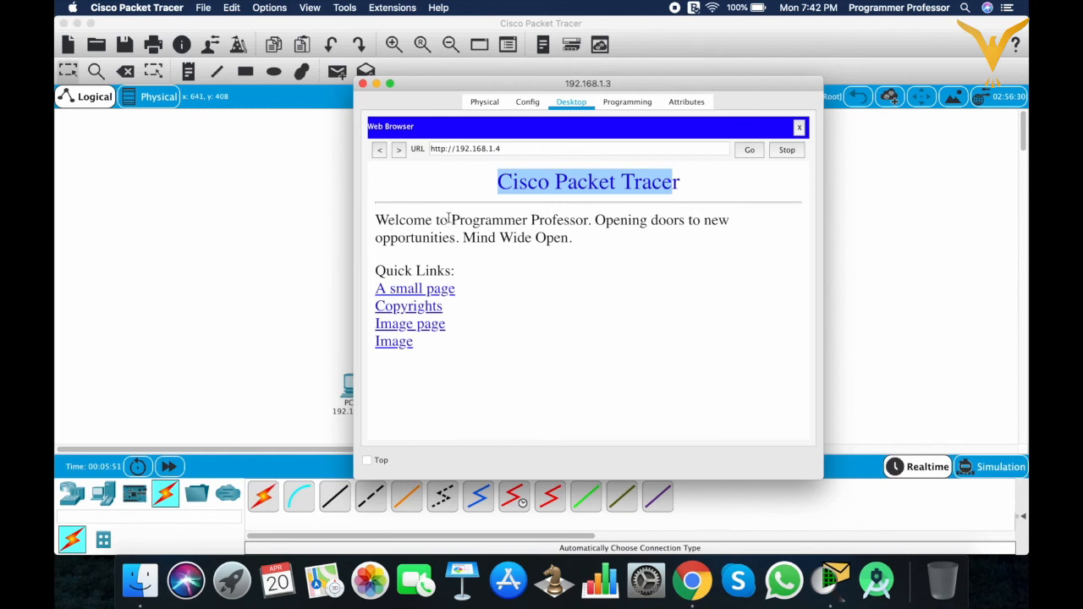
pyautogui.moveTo(450, 220); pyautogui.dragTo(588, 220)
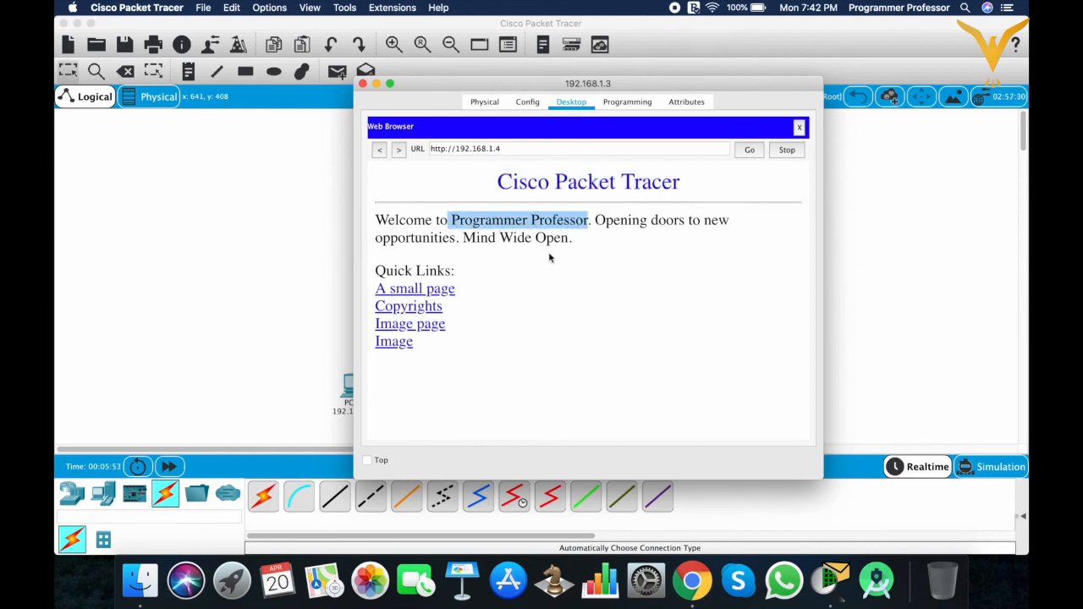